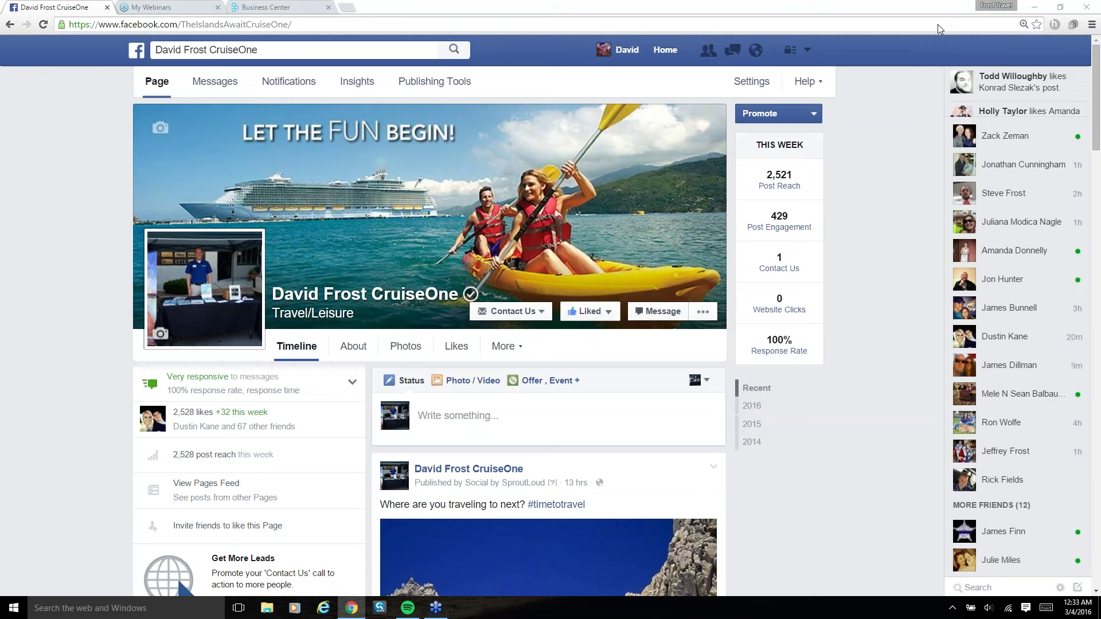
Scroll down to the hammock post and open its list of 378 reactions
click(906, 249)
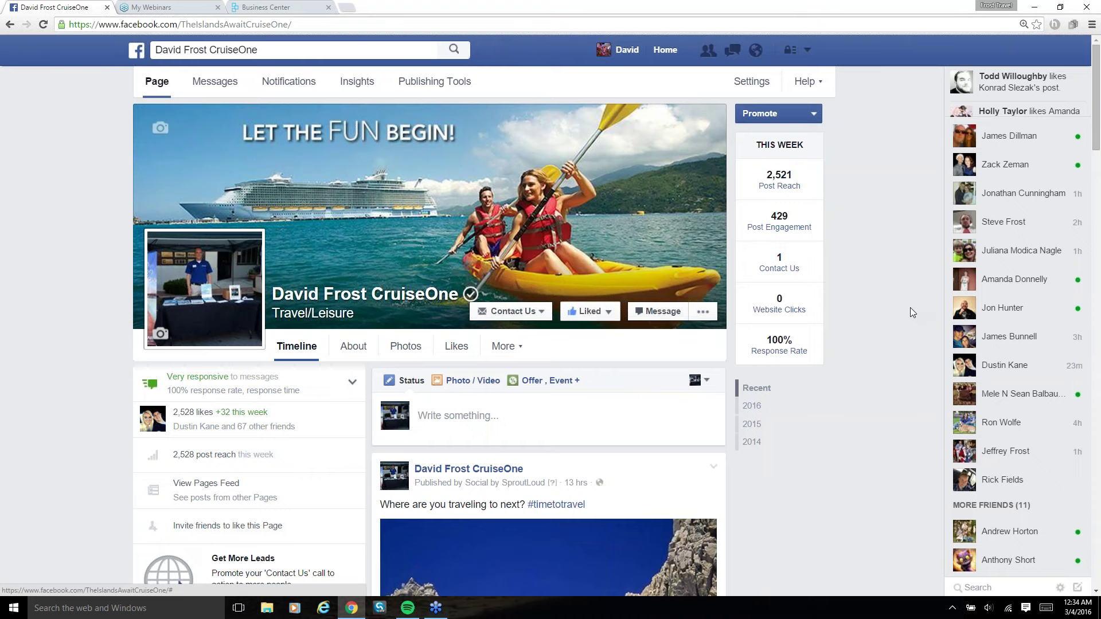
scroll(910, 303, down, 2)
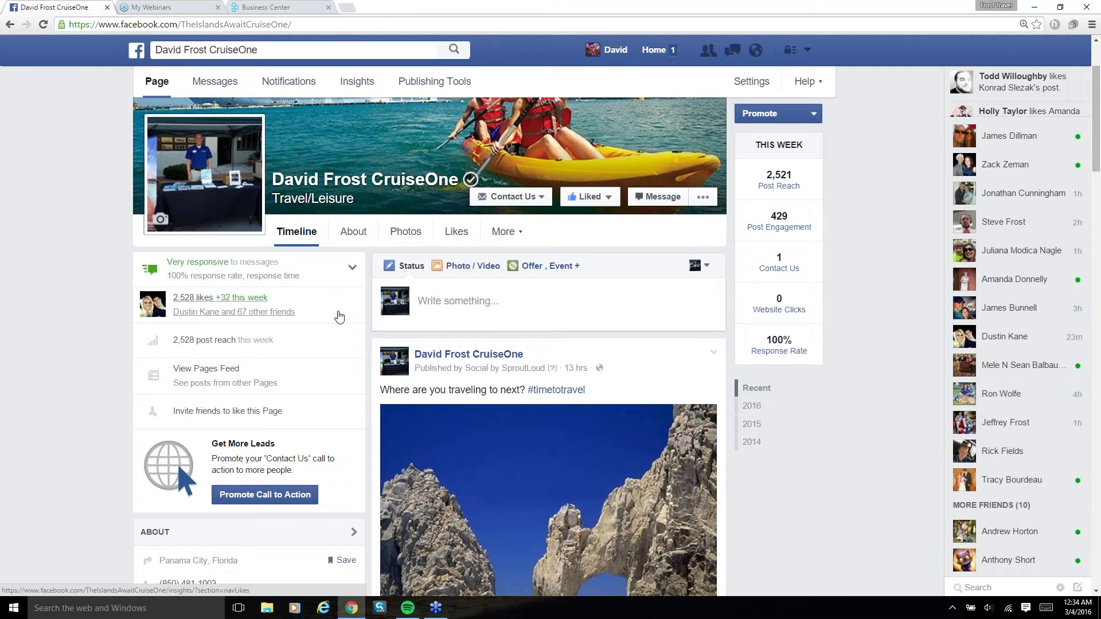
scroll(340, 317, down, 4)
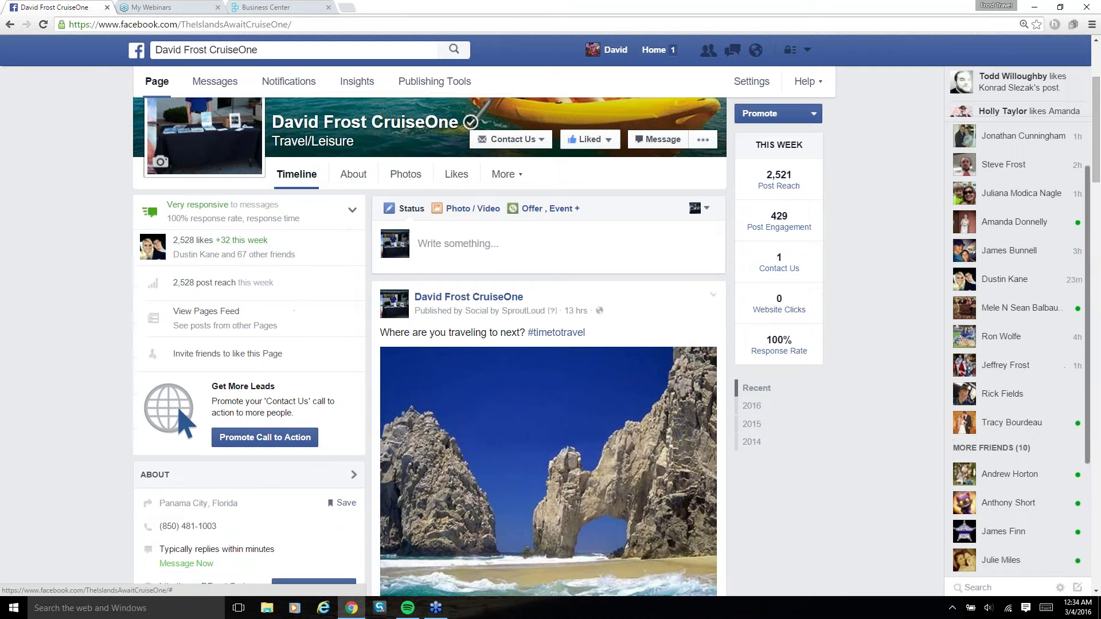
scroll(837, 295, down, 10)
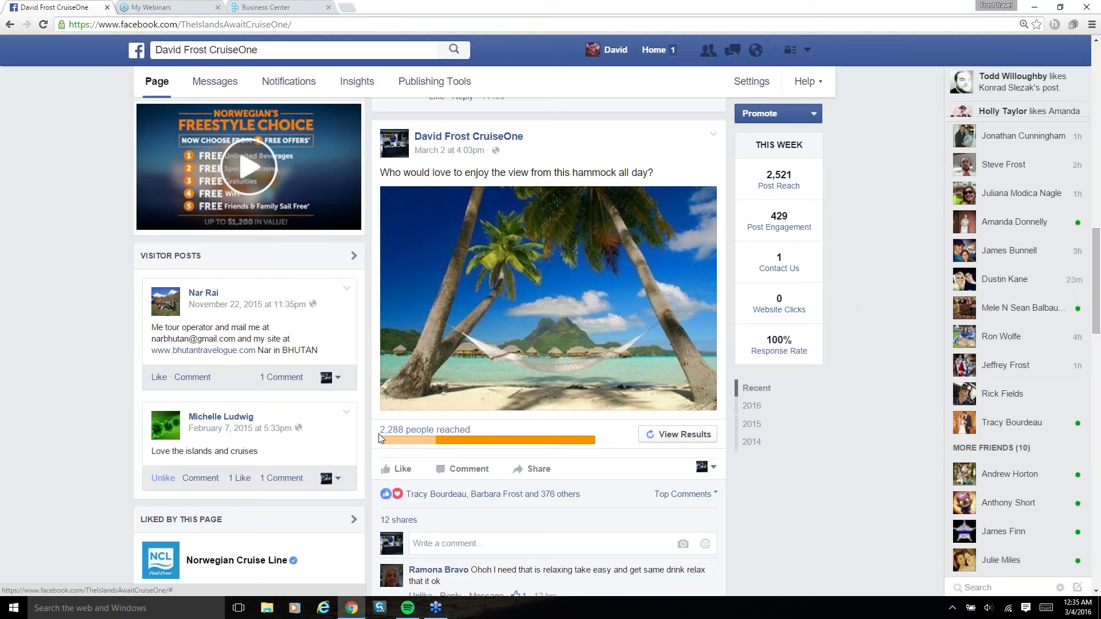
mouse_move(488, 441)
mouse_move(535, 498)
scroll(535, 497, down, 2)
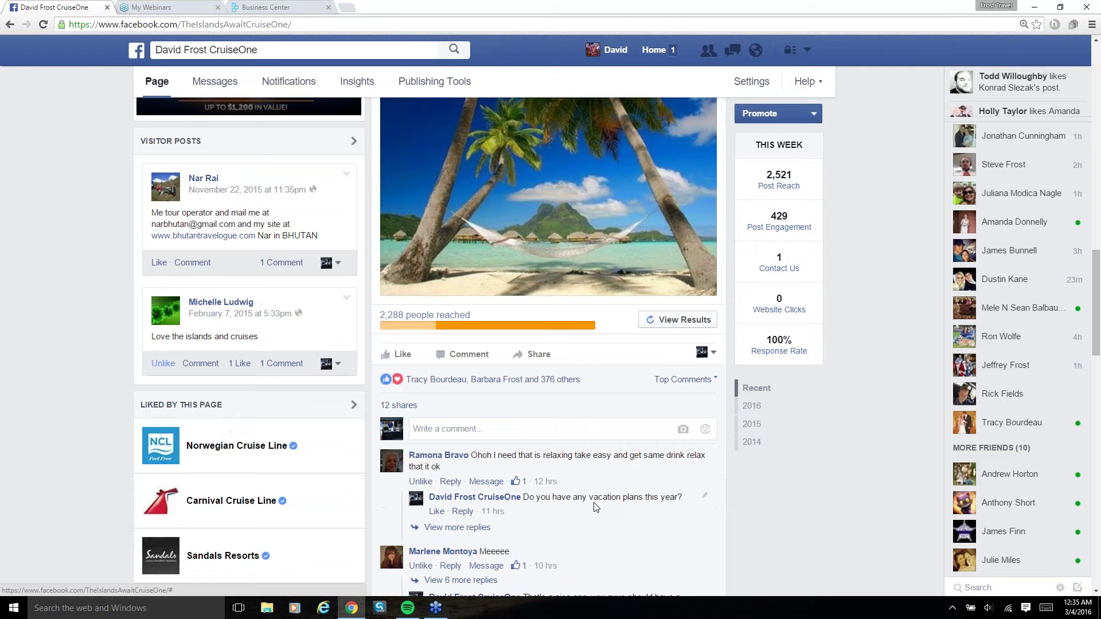
scroll(487, 435, down, 3)
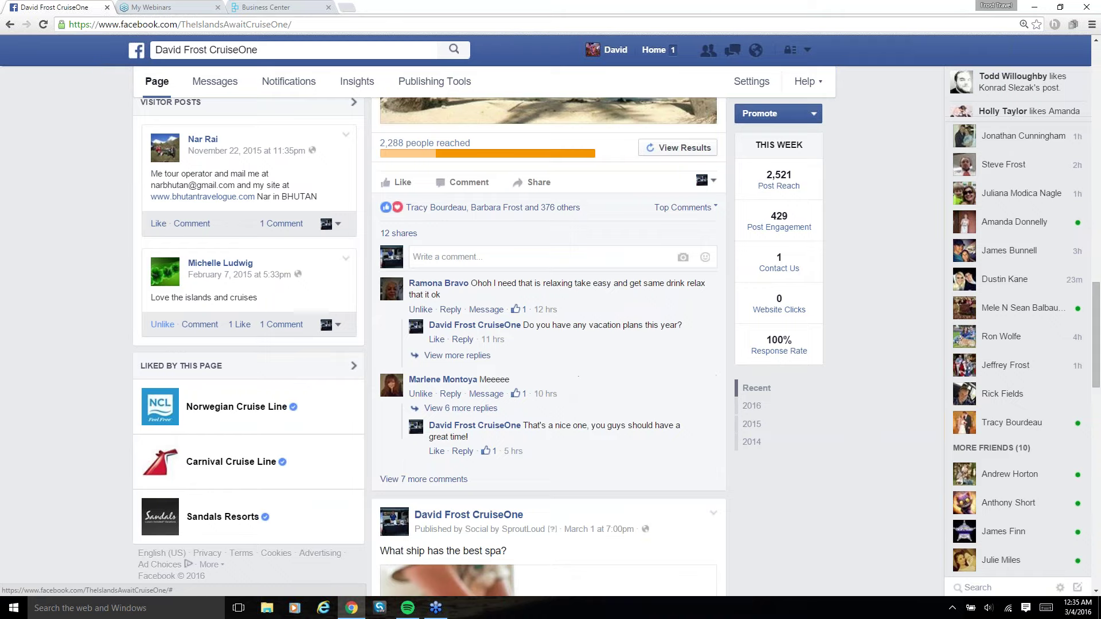
click(542, 208)
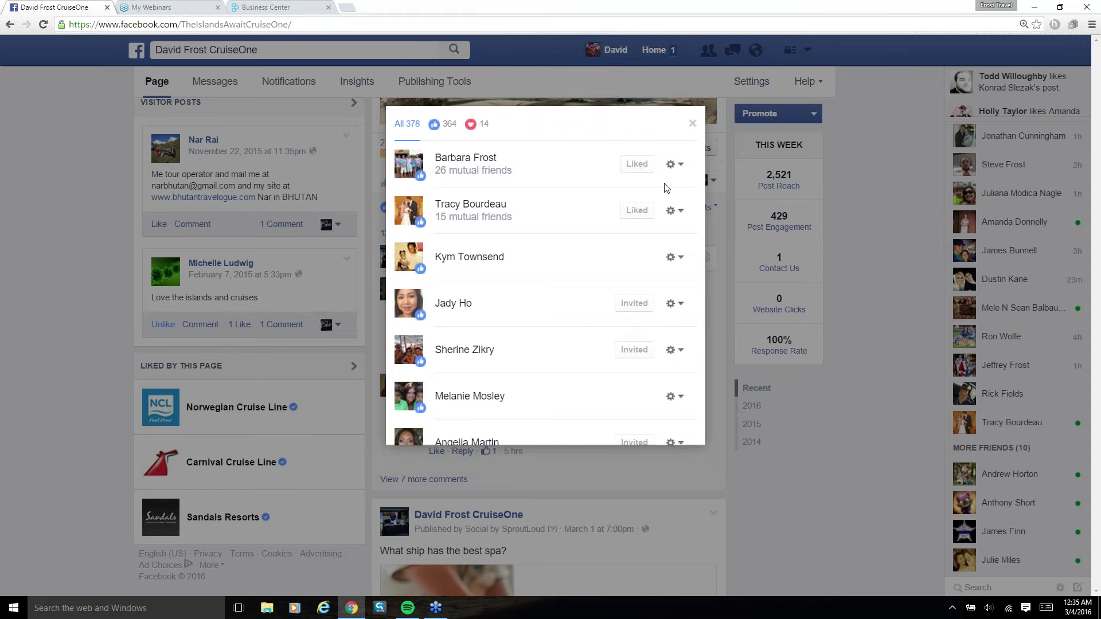
Reopen the hammock post's reactions list and scan the likers' Invited and Liked statuses
click(694, 125)
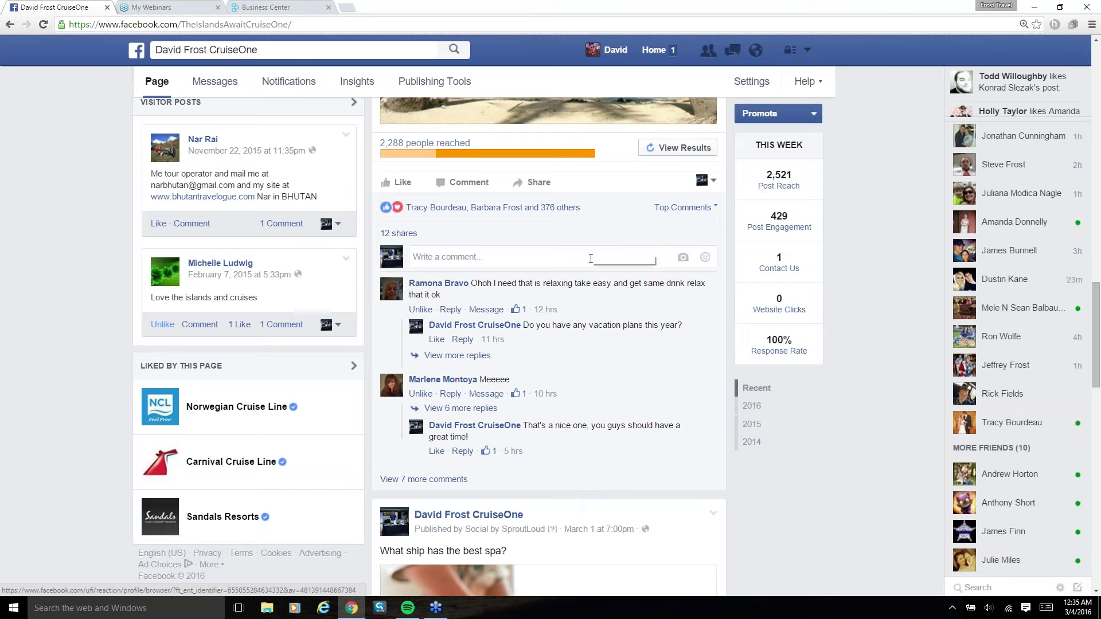
mouse_move(463, 212)
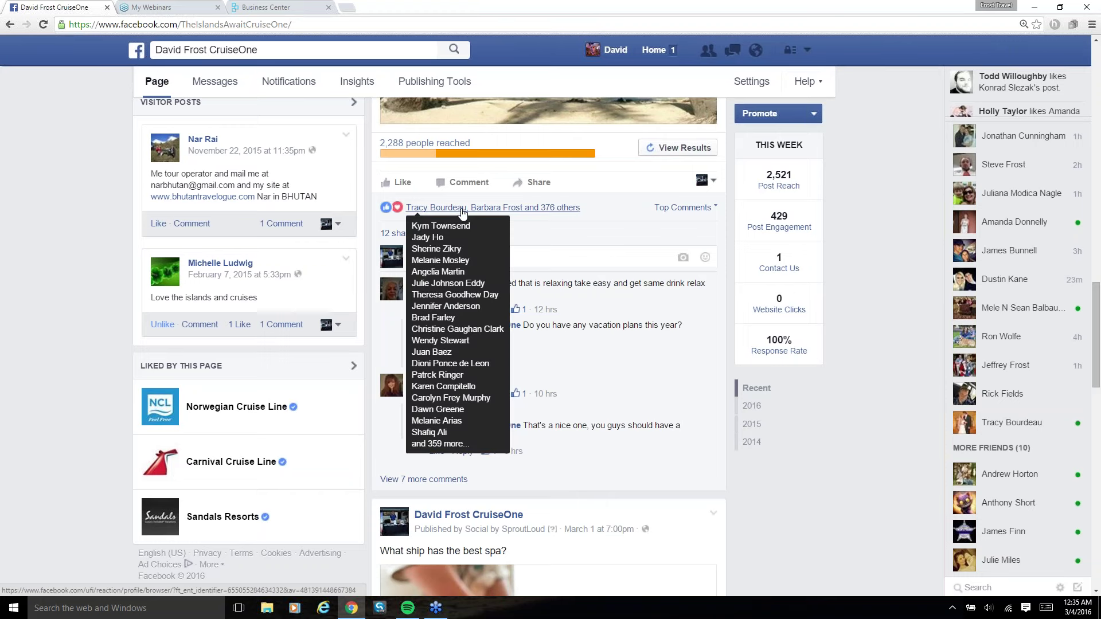
click(462, 209)
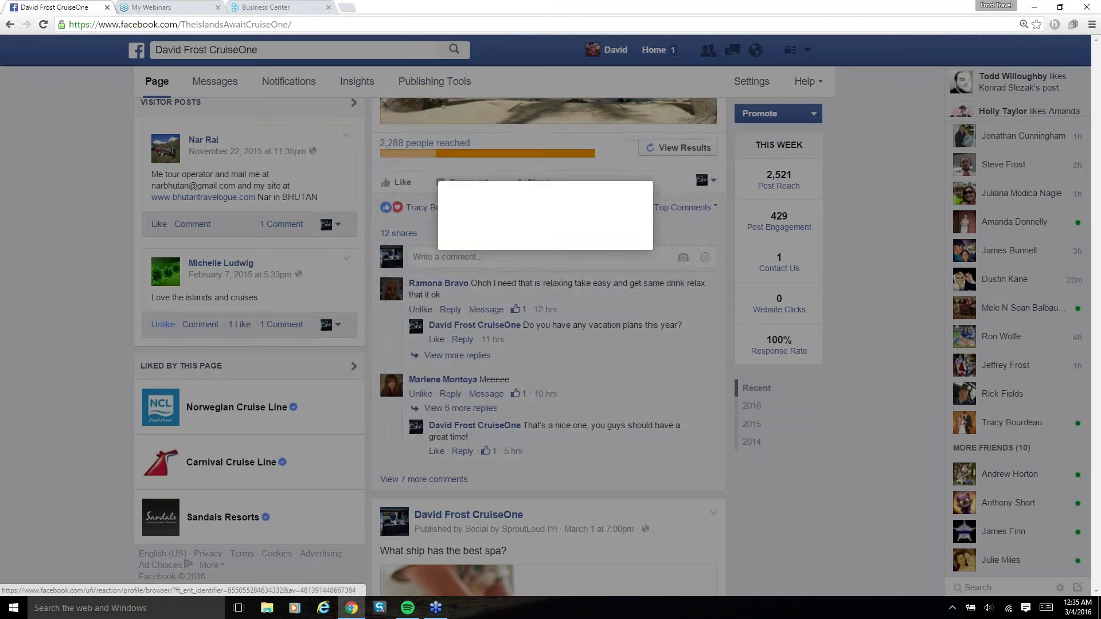
scroll(574, 241, down, 5)
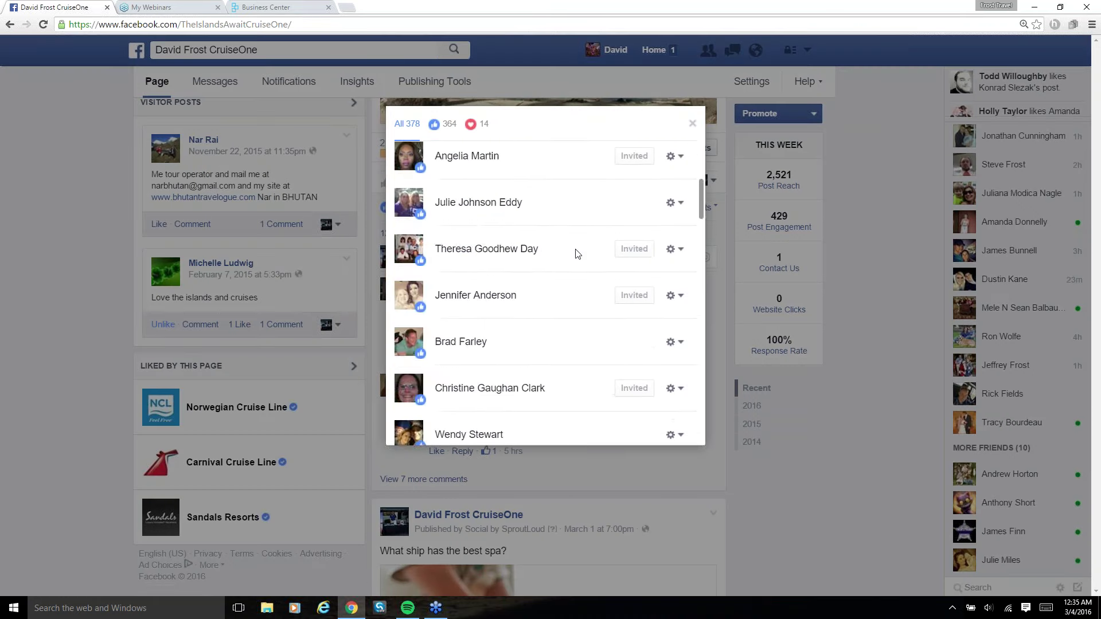
scroll(573, 251, up, 5)
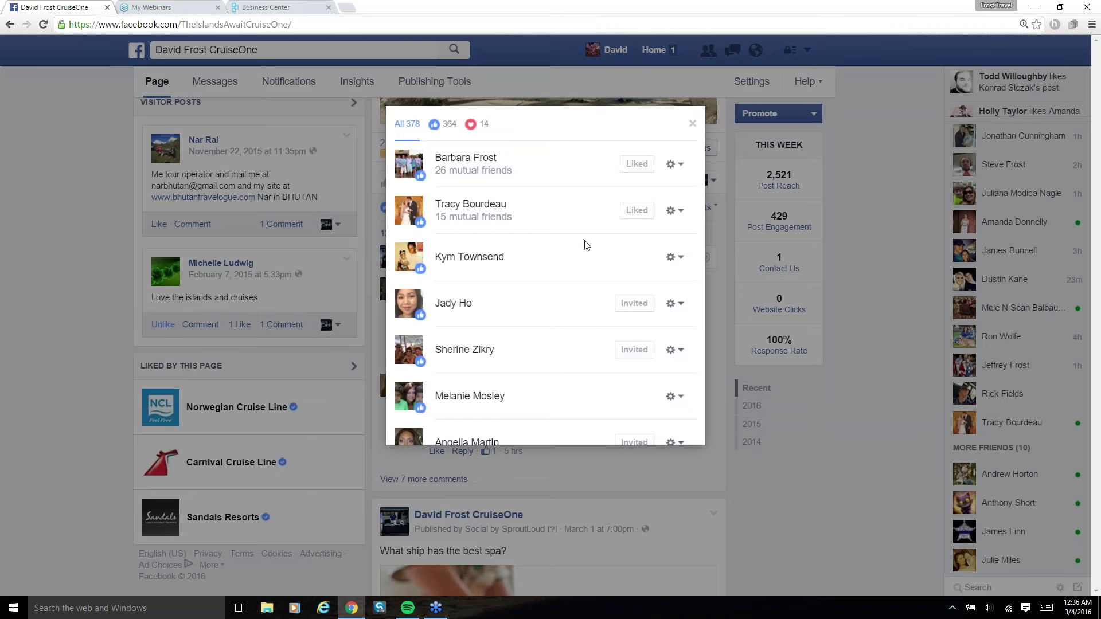
scroll(585, 258, down, 4)
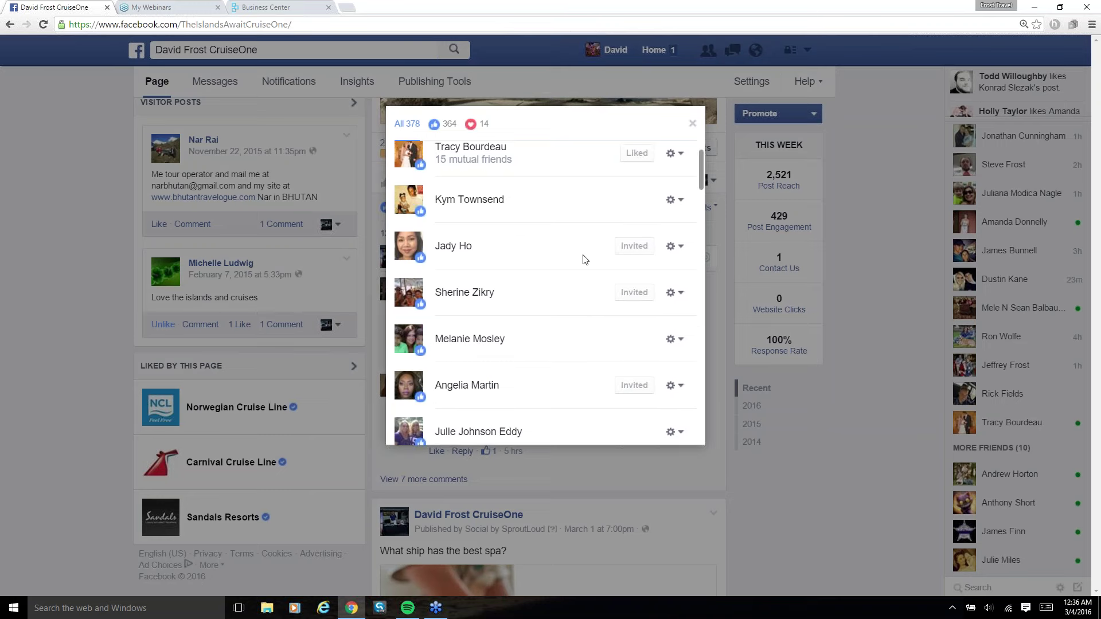
scroll(579, 261, up, 2)
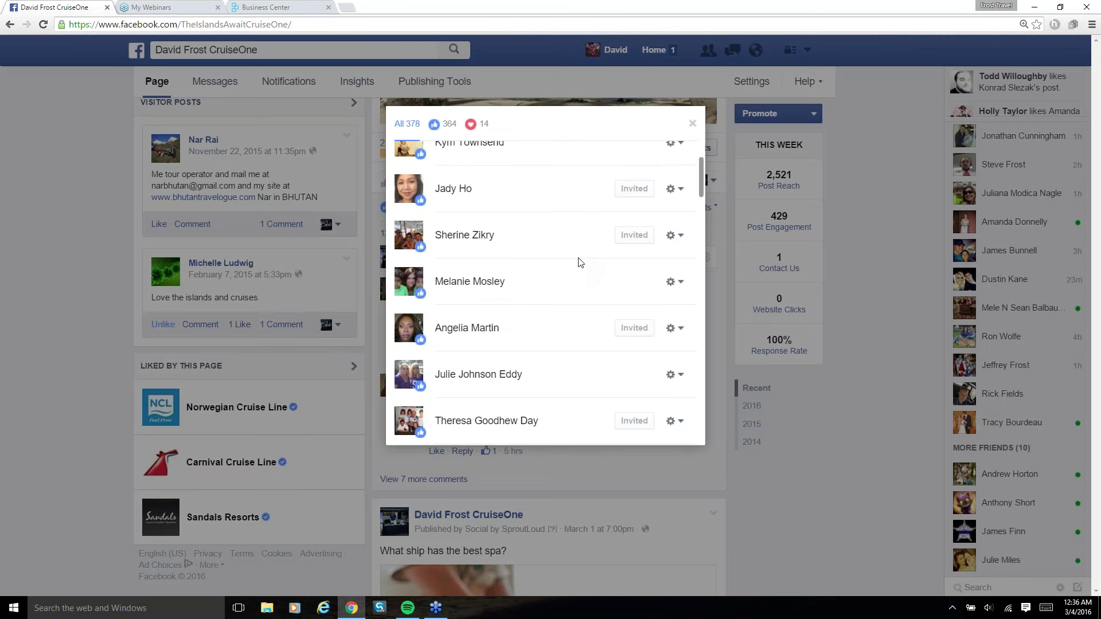
scroll(602, 261, up, 2)
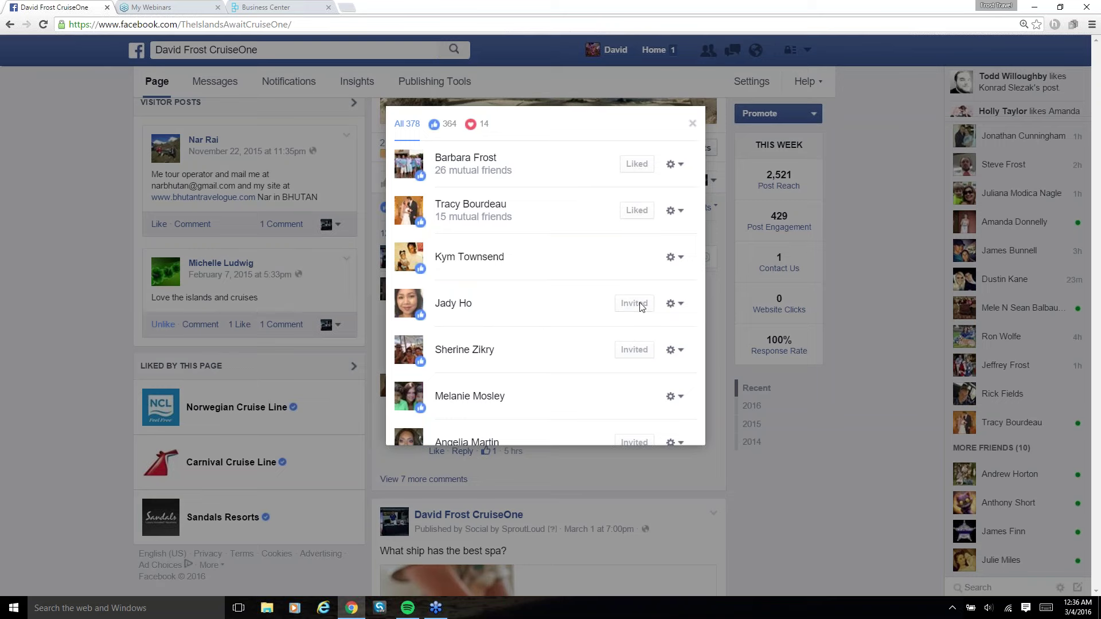
Scroll further through the likers, then close the reactions list
scroll(642, 307, down, 4)
scroll(641, 306, down, 15)
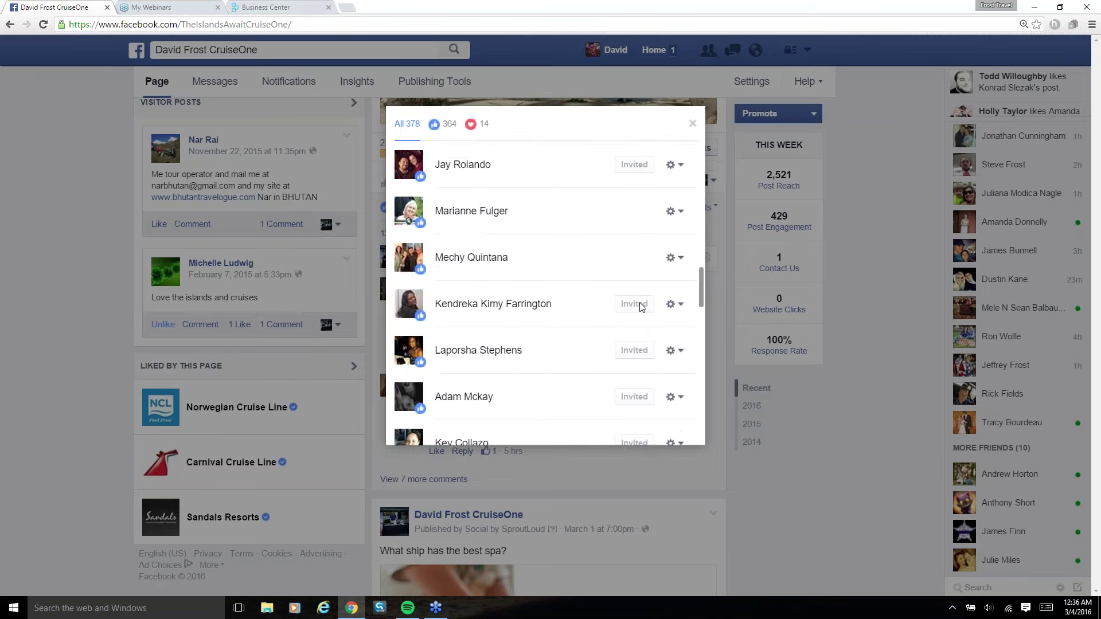
scroll(640, 308, down, 11)
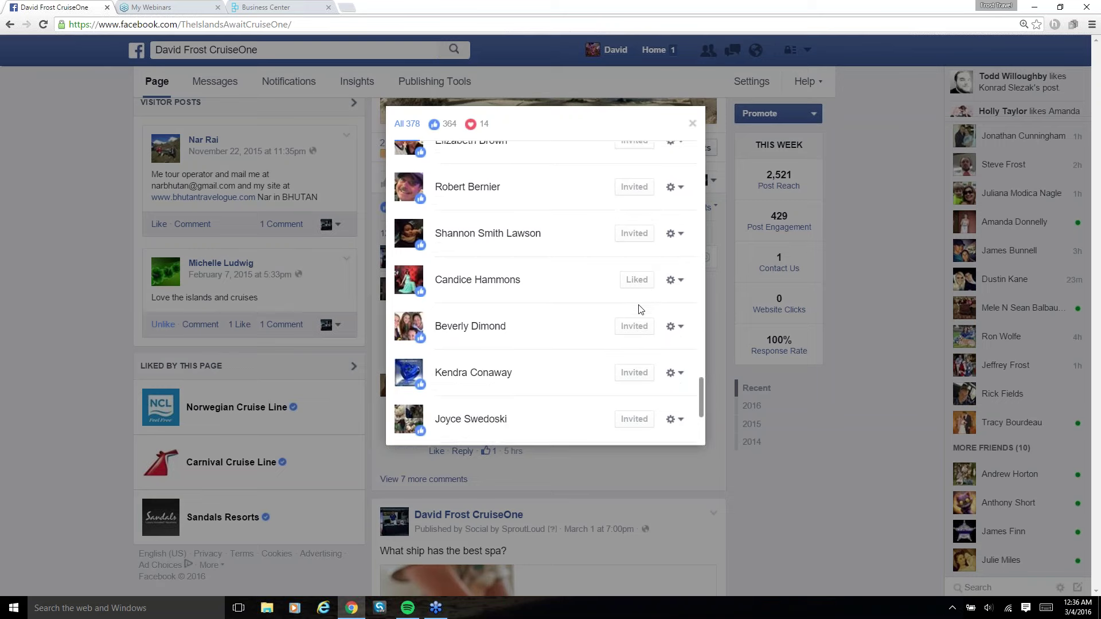
scroll(636, 290, up, 3)
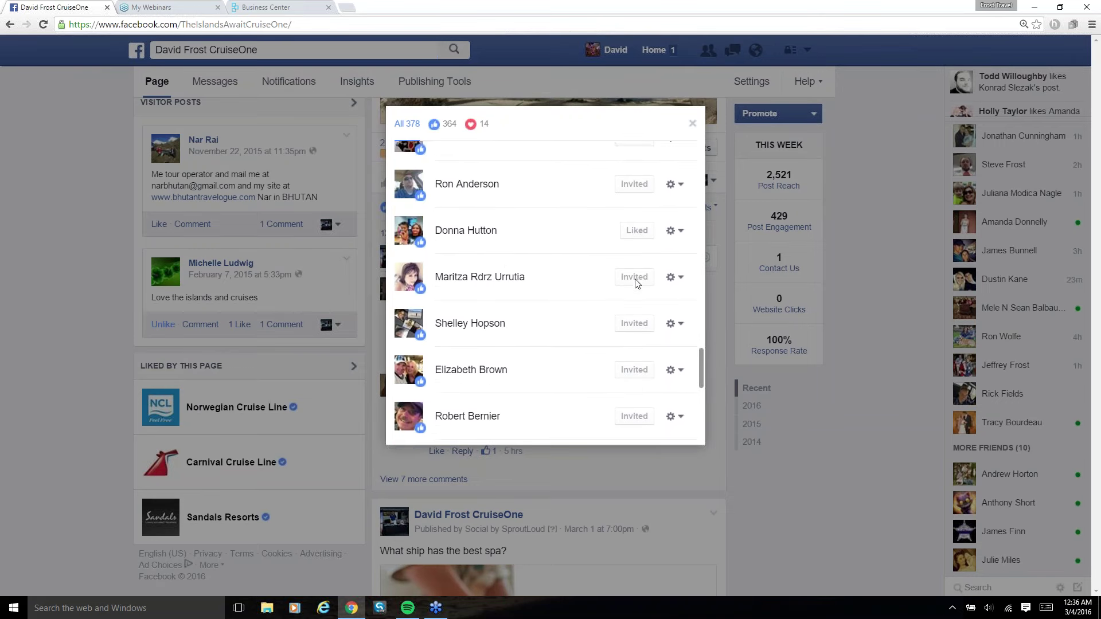
scroll(634, 279, up, 1)
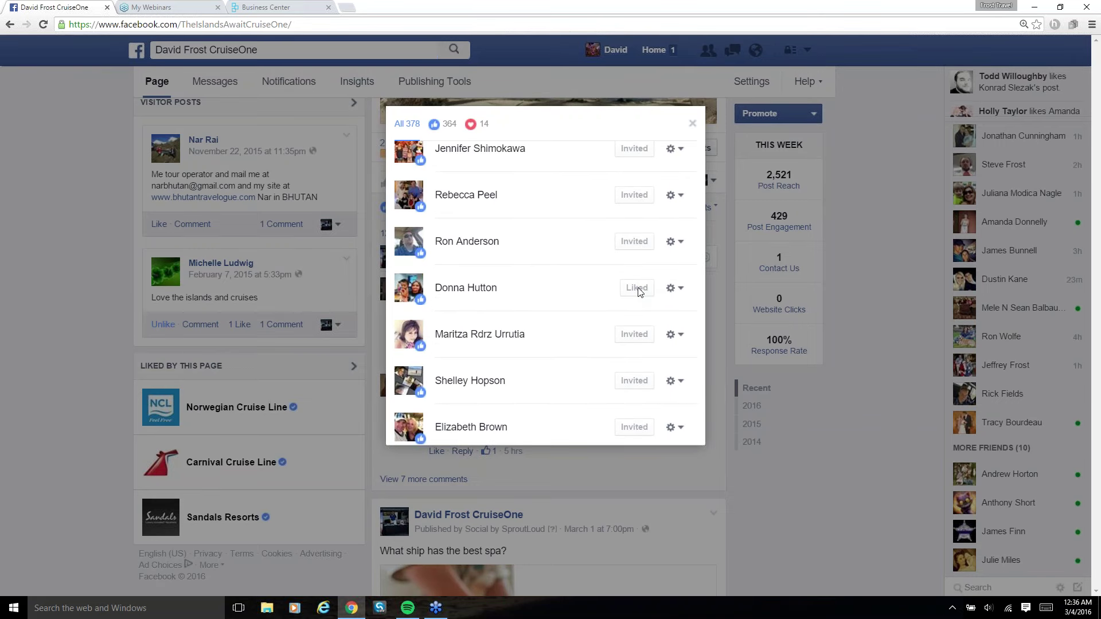
scroll(623, 306, up, 8)
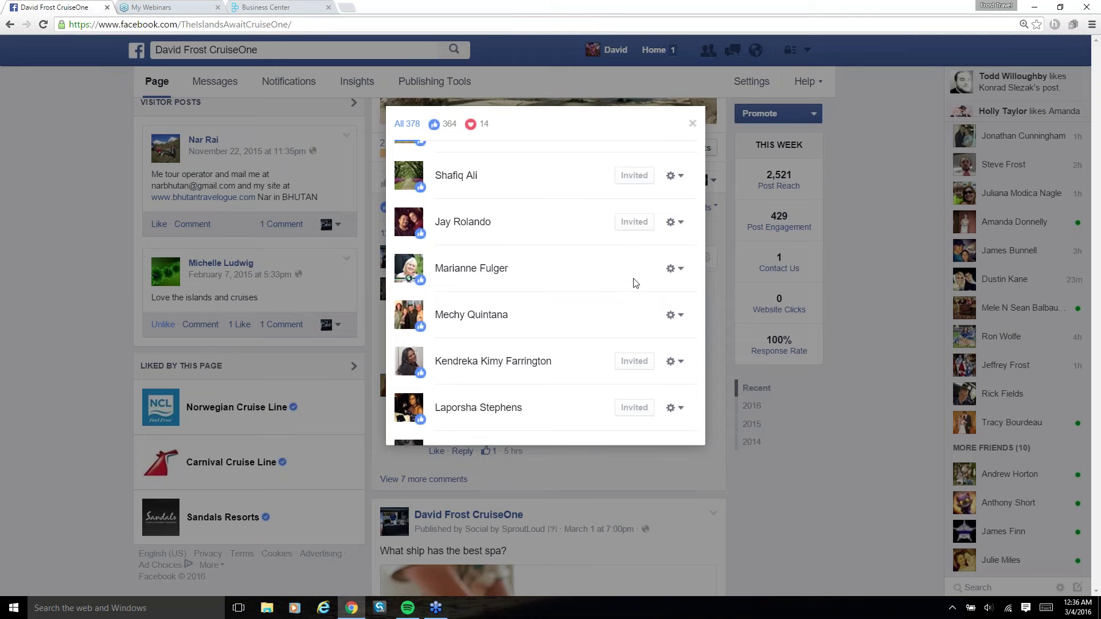
click(692, 126)
Scroll down the timeline and briefly view the three people who liked a post
scroll(582, 346, down, 6)
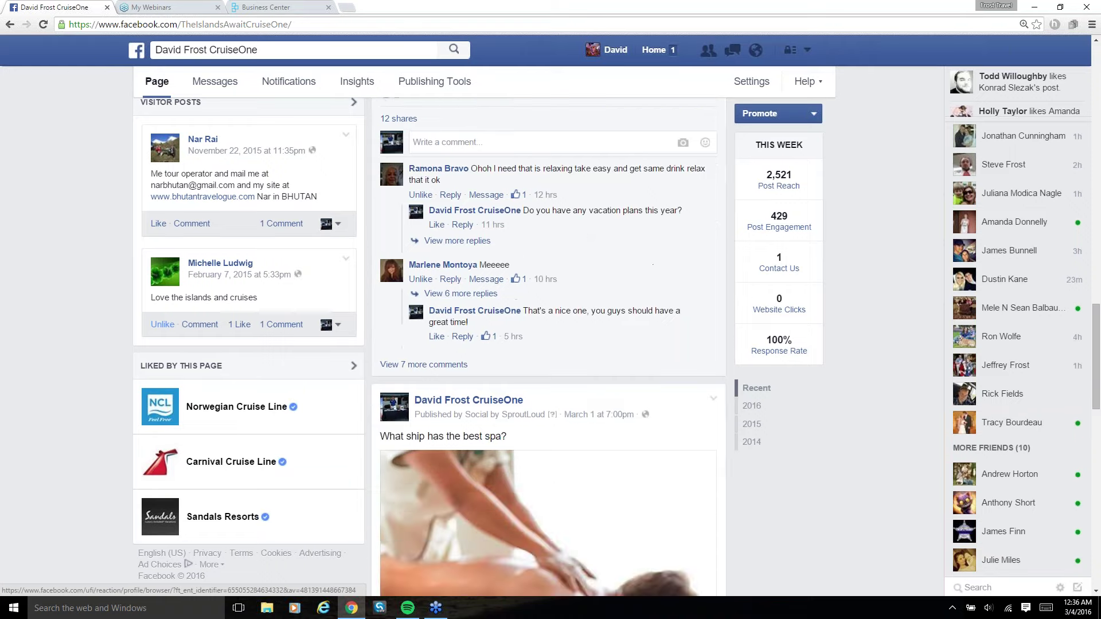
scroll(597, 347, down, 5)
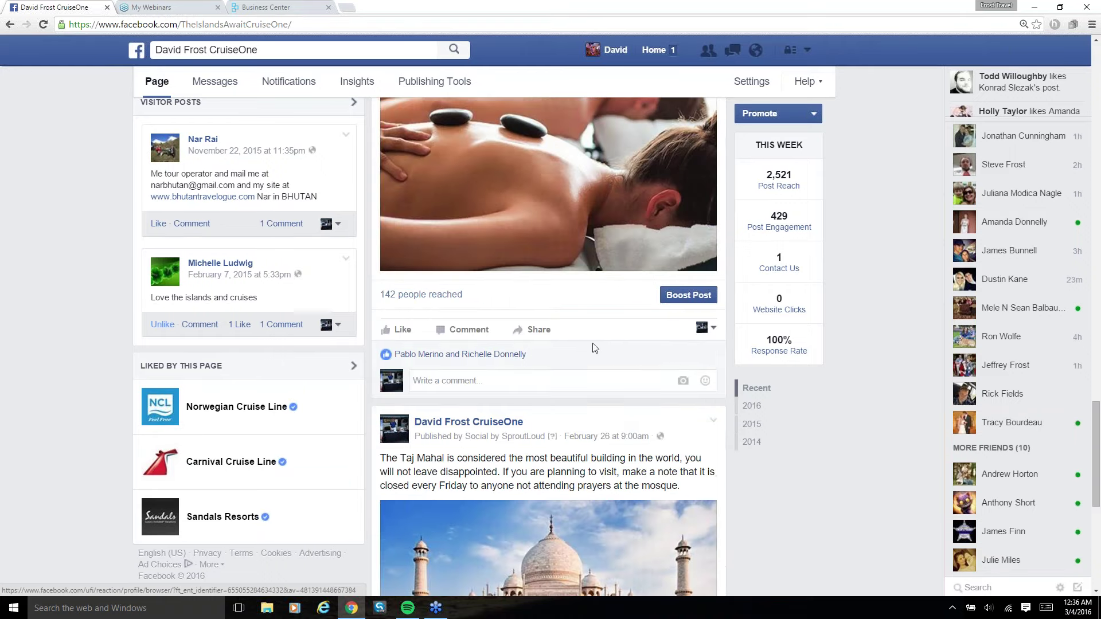
scroll(593, 346, down, 16)
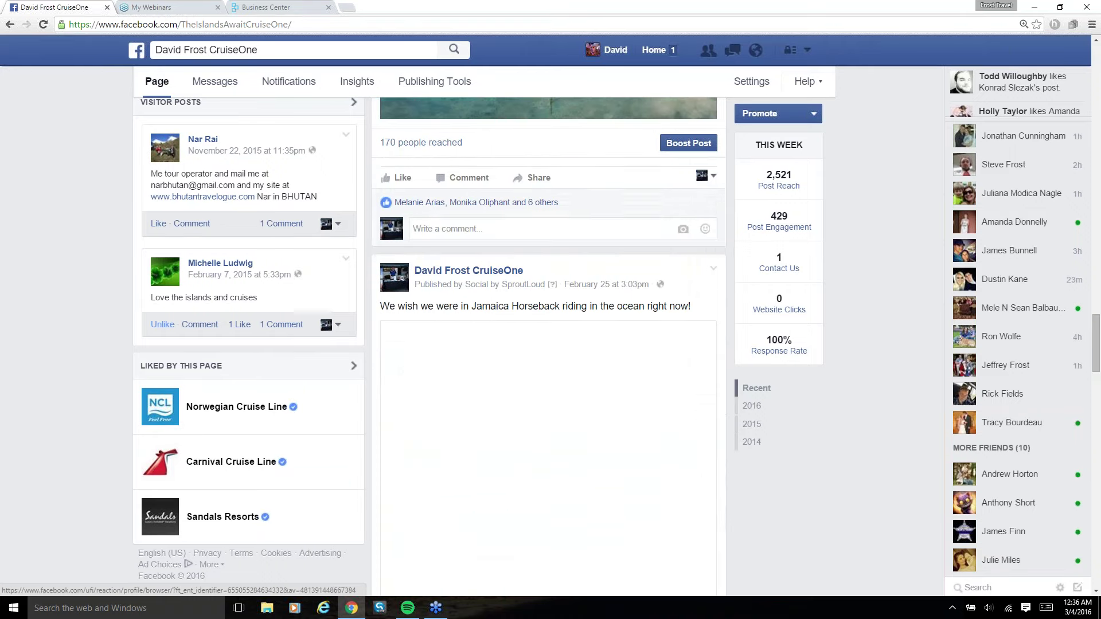
scroll(591, 324, down, 20)
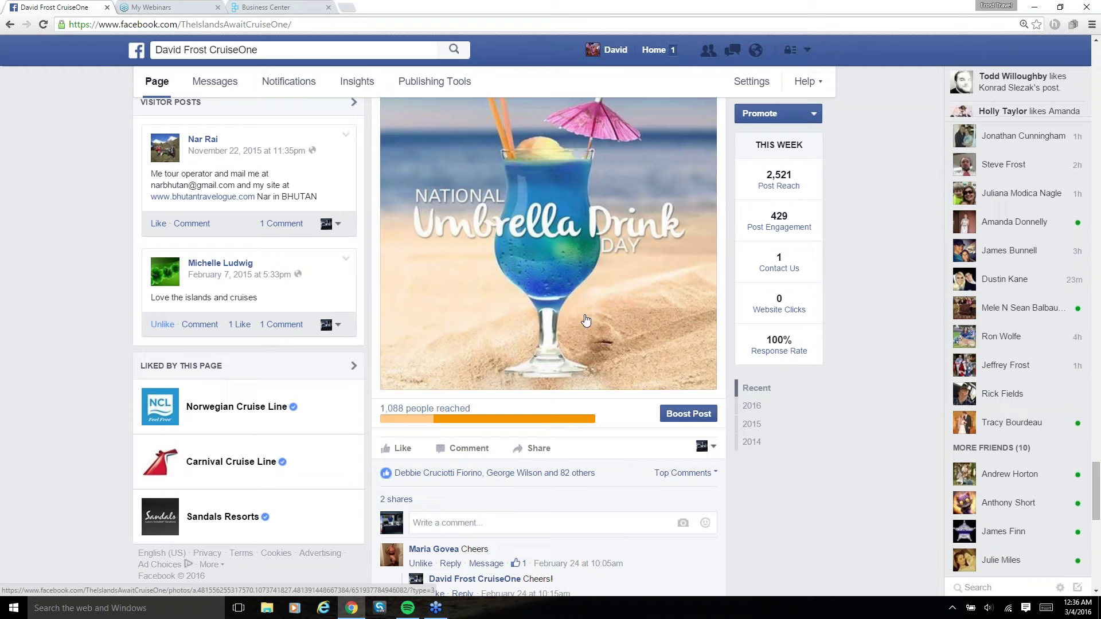
scroll(586, 320, down, 4)
scroll(582, 315, down, 6)
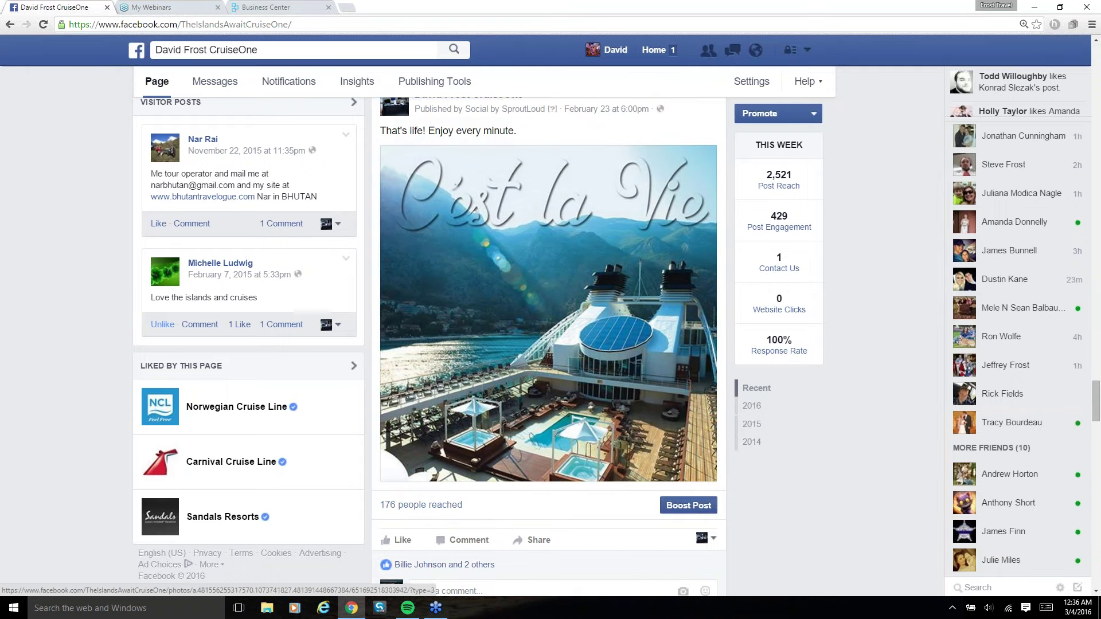
scroll(578, 324, down, 3)
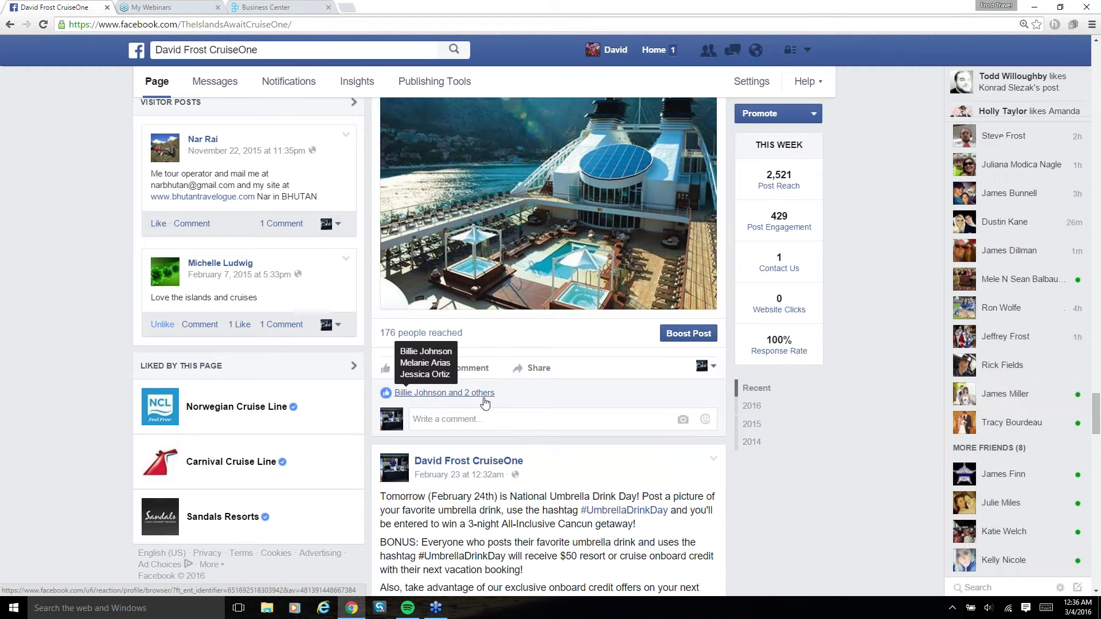
click(485, 396)
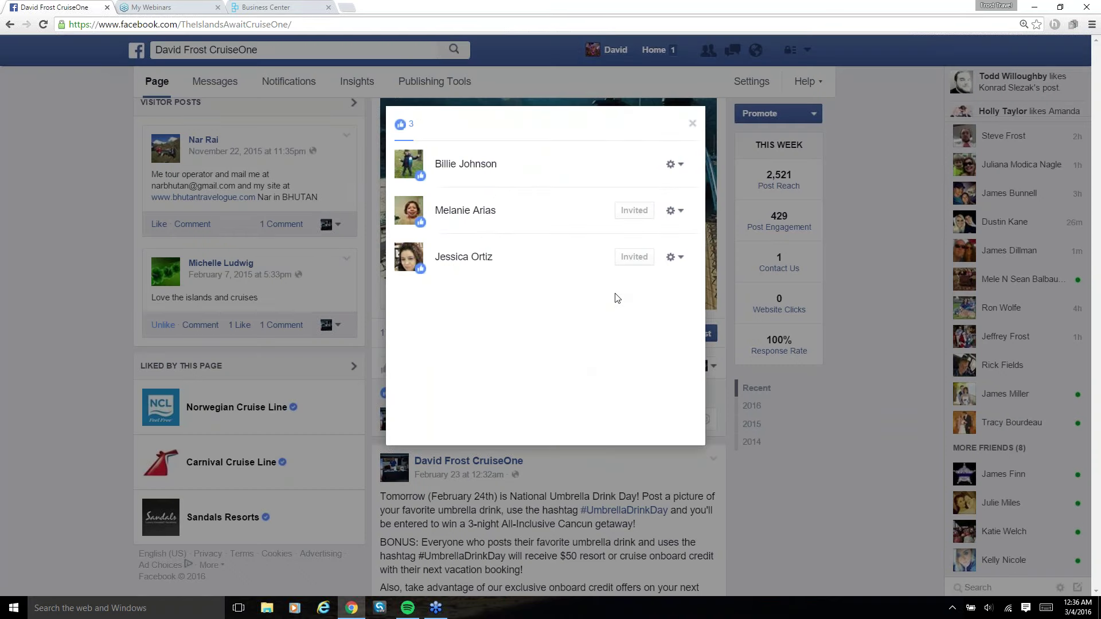
click(692, 123)
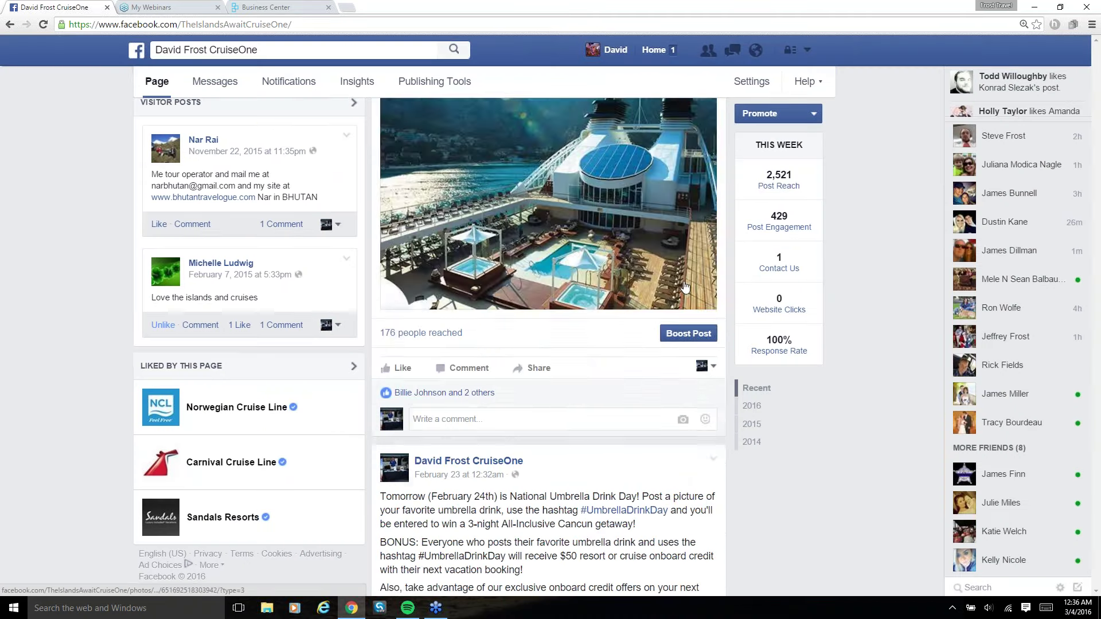
Scroll further down to the boosted It's All Included post with 89 likes
scroll(592, 305, down, 8)
scroll(592, 306, down, 20)
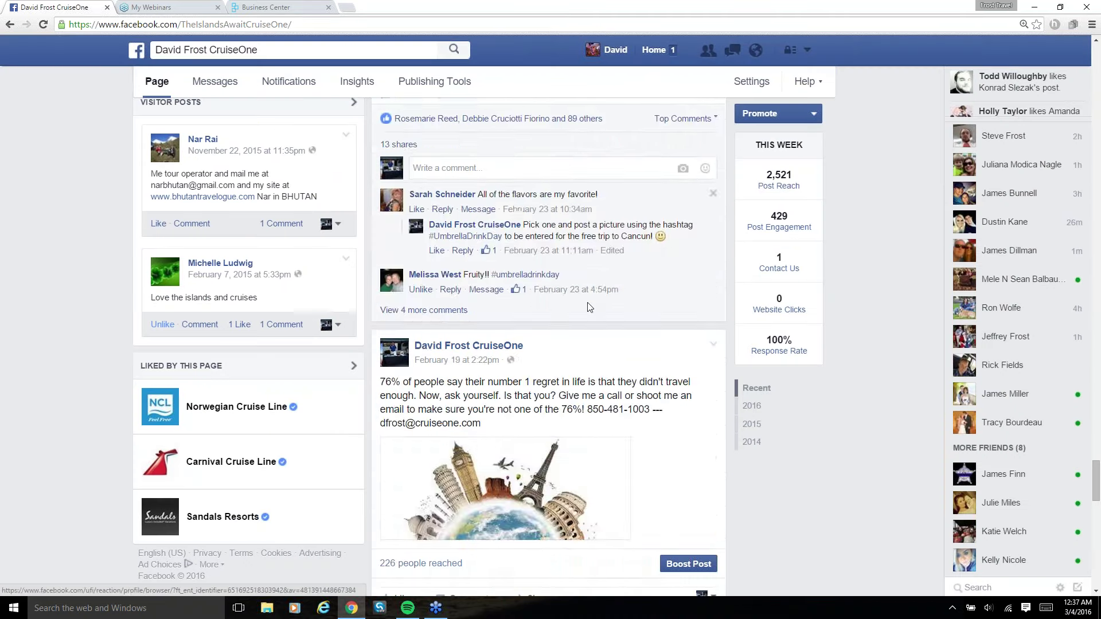
scroll(591, 306, down, 8)
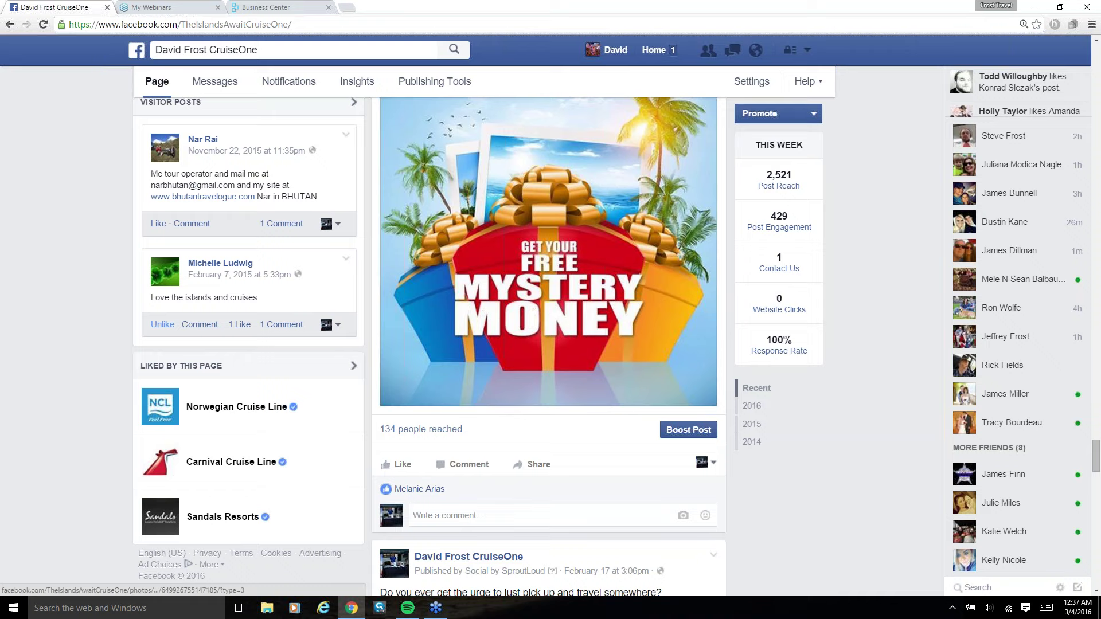
scroll(571, 317, down, 9)
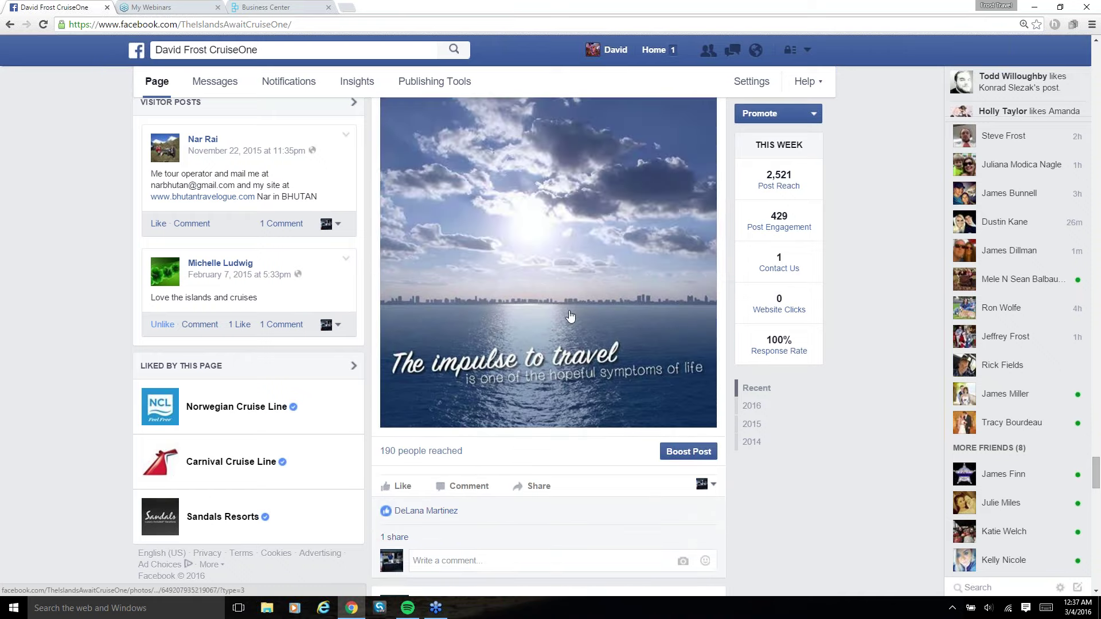
scroll(529, 326, down, 5)
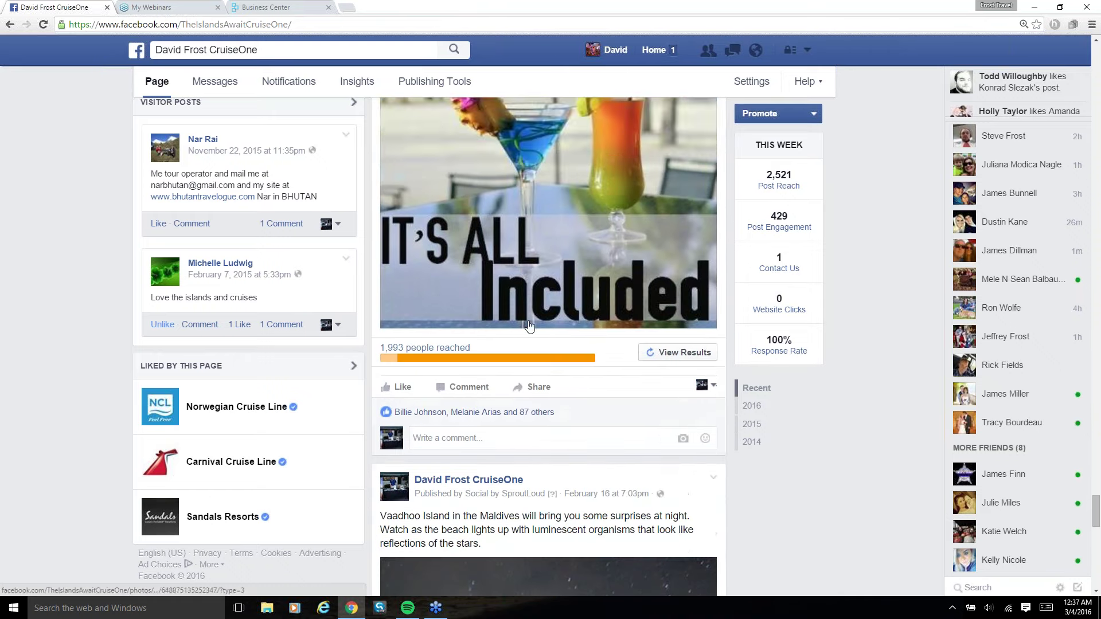
scroll(529, 325, down, 1)
Open the It's All Included post's 89 likes and invite the first three likers
click(534, 360)
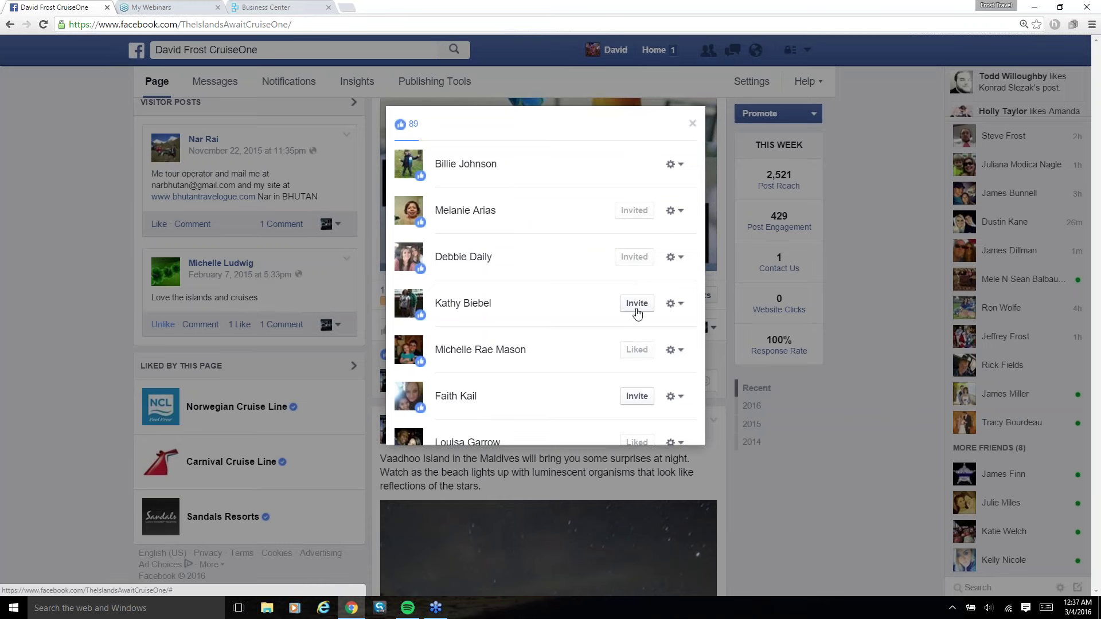
click(636, 310)
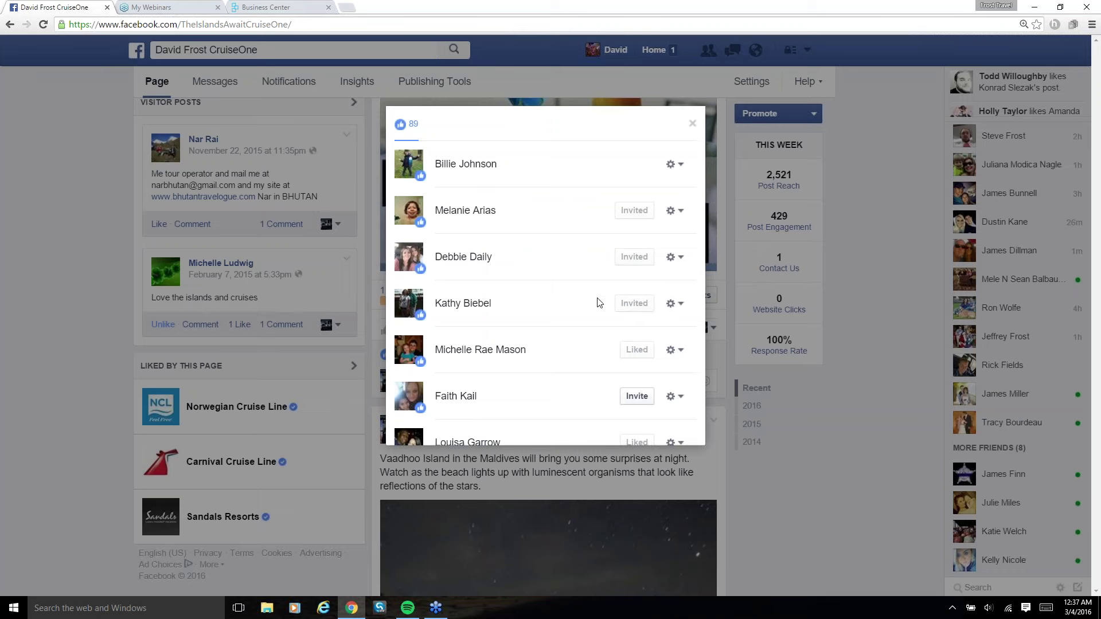
scroll(604, 319, down, 1)
scroll(614, 352, down, 4)
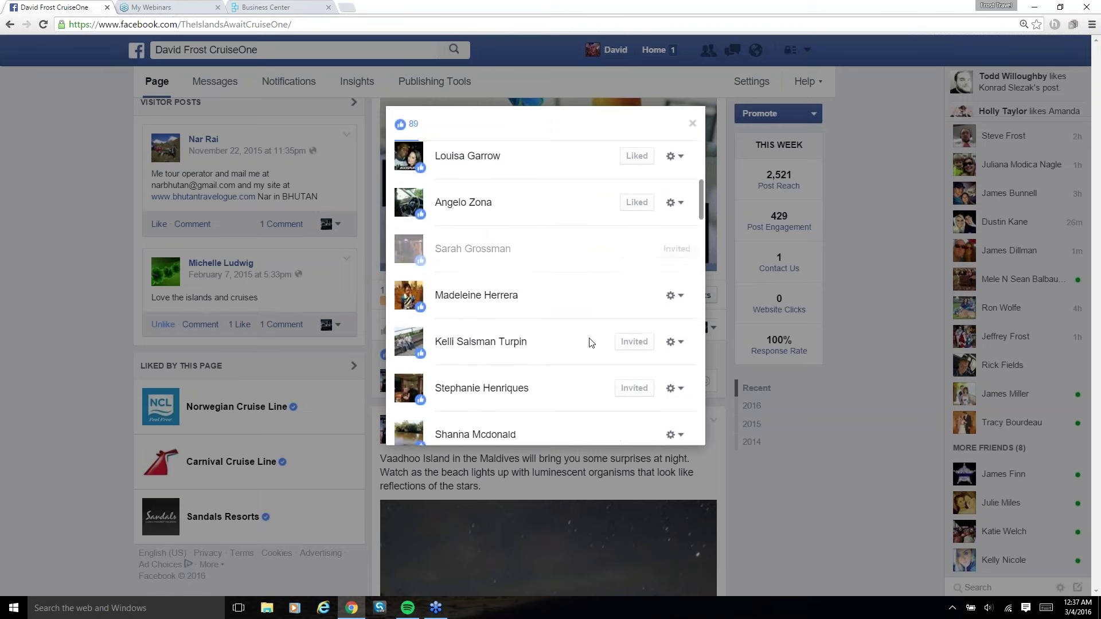
scroll(611, 341, down, 4)
click(628, 327)
click(636, 419)
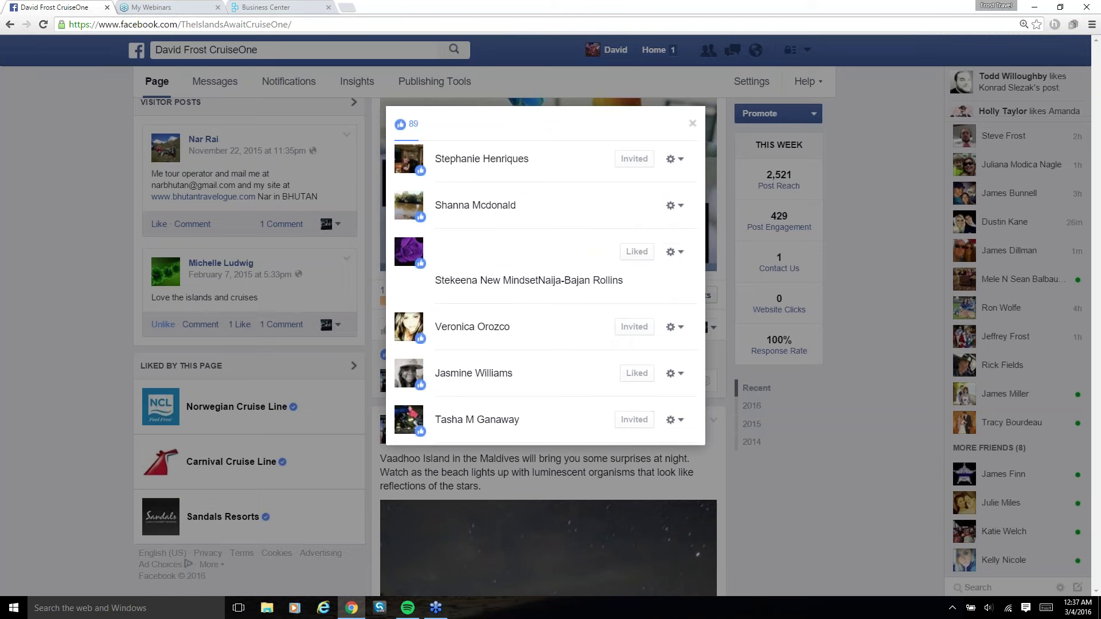
Scroll further down the list and invite five more likers to like the page
scroll(599, 343, down, 5)
click(638, 274)
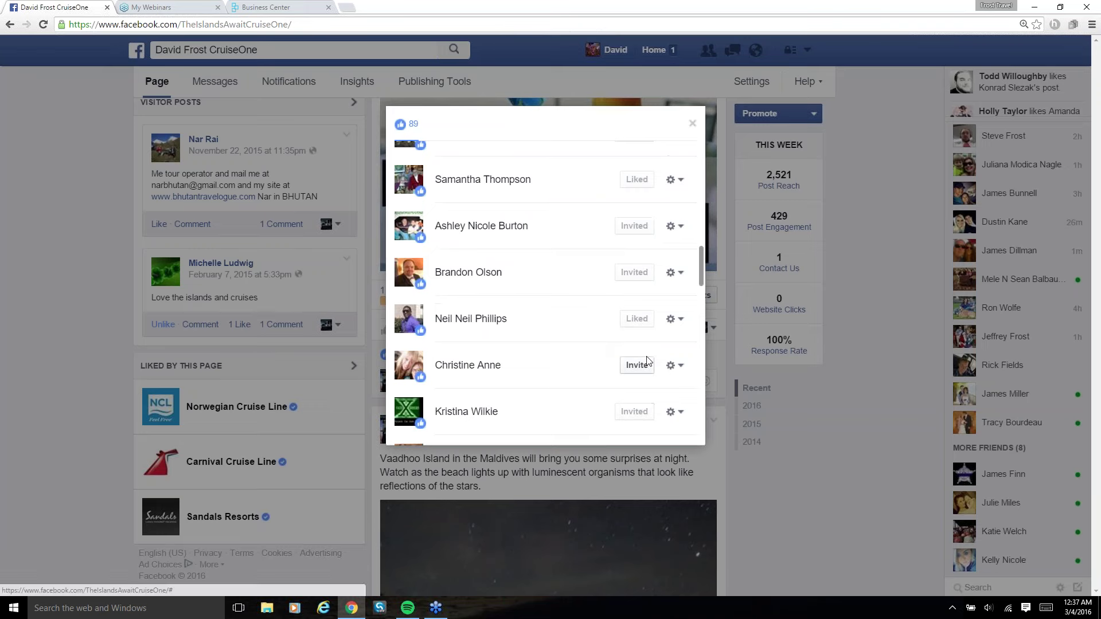
click(638, 364)
scroll(613, 313, down, 4)
scroll(597, 303, down, 10)
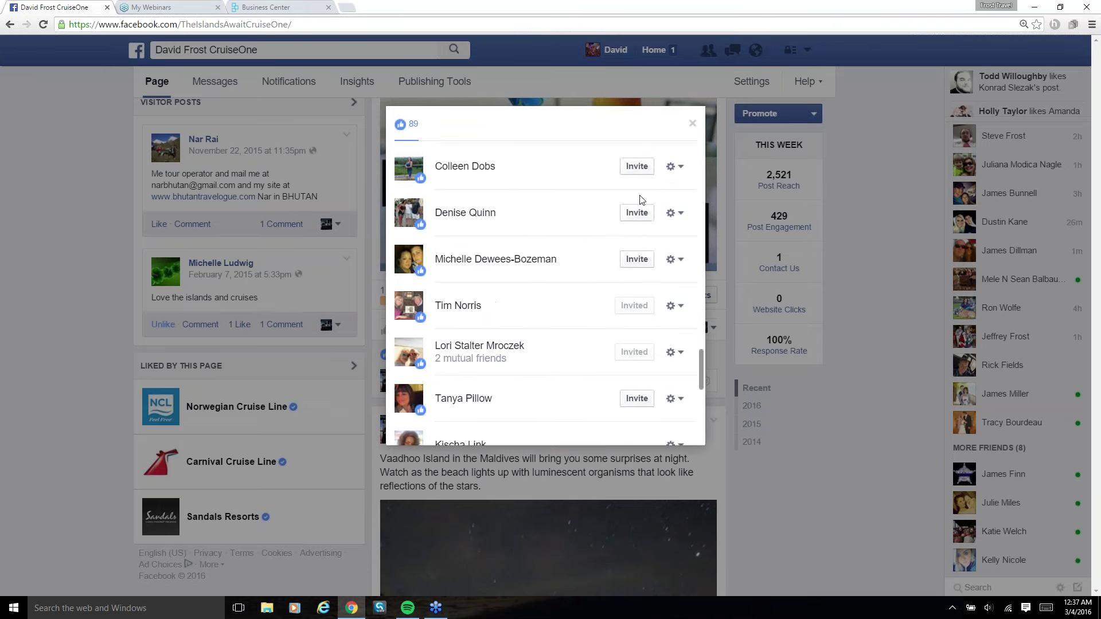
click(637, 167)
click(637, 213)
click(636, 260)
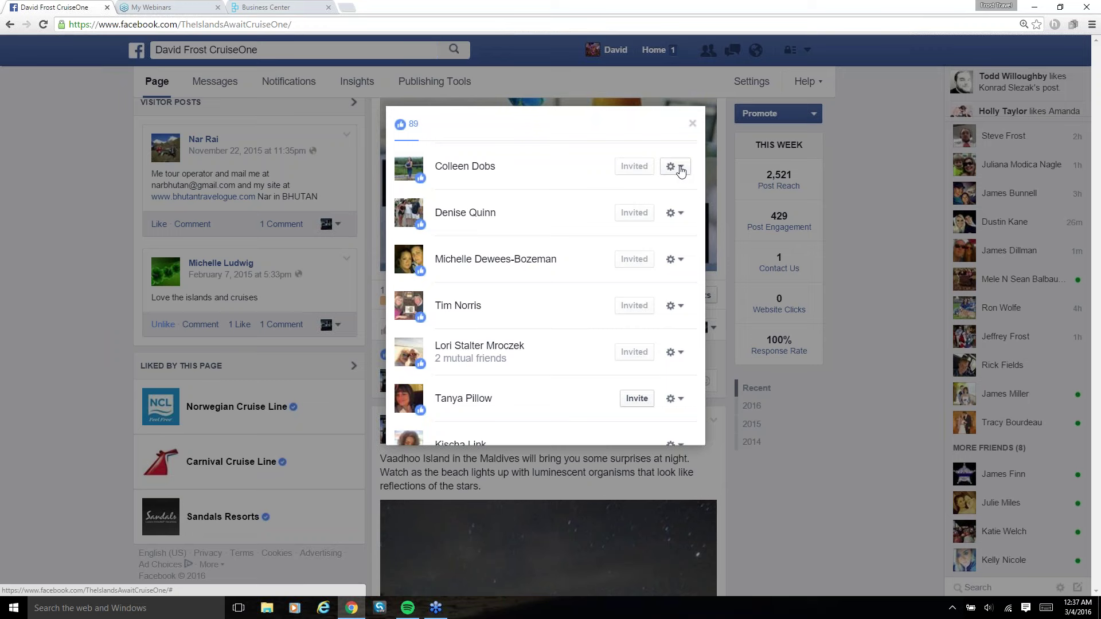
Reveal a liker's Ban From Page option without using it, close the list, and return to the page top
click(681, 170)
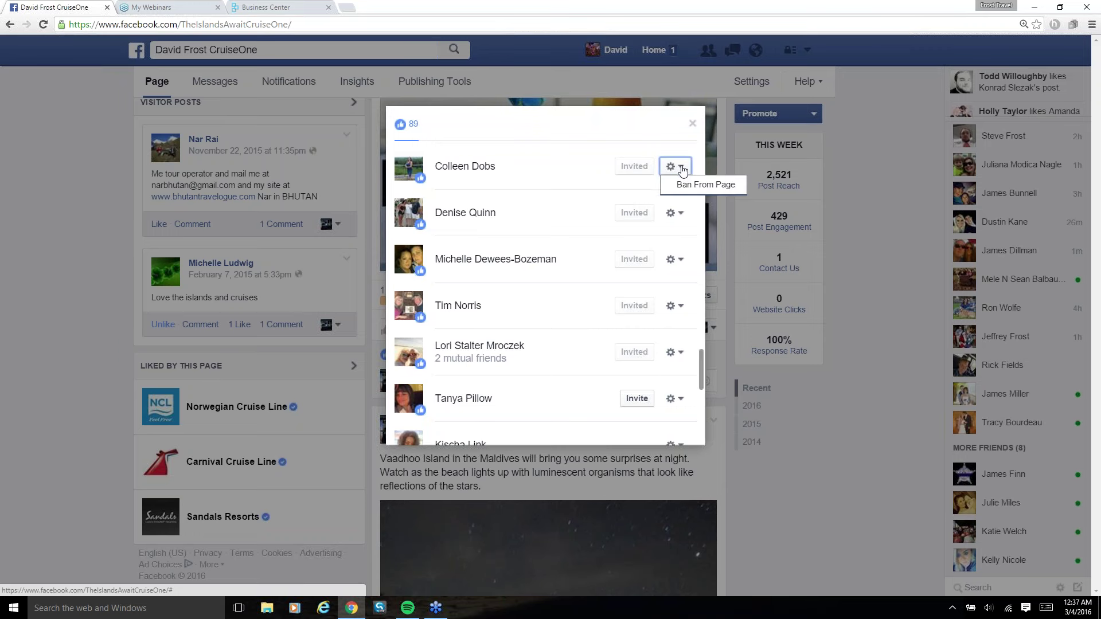
click(693, 129)
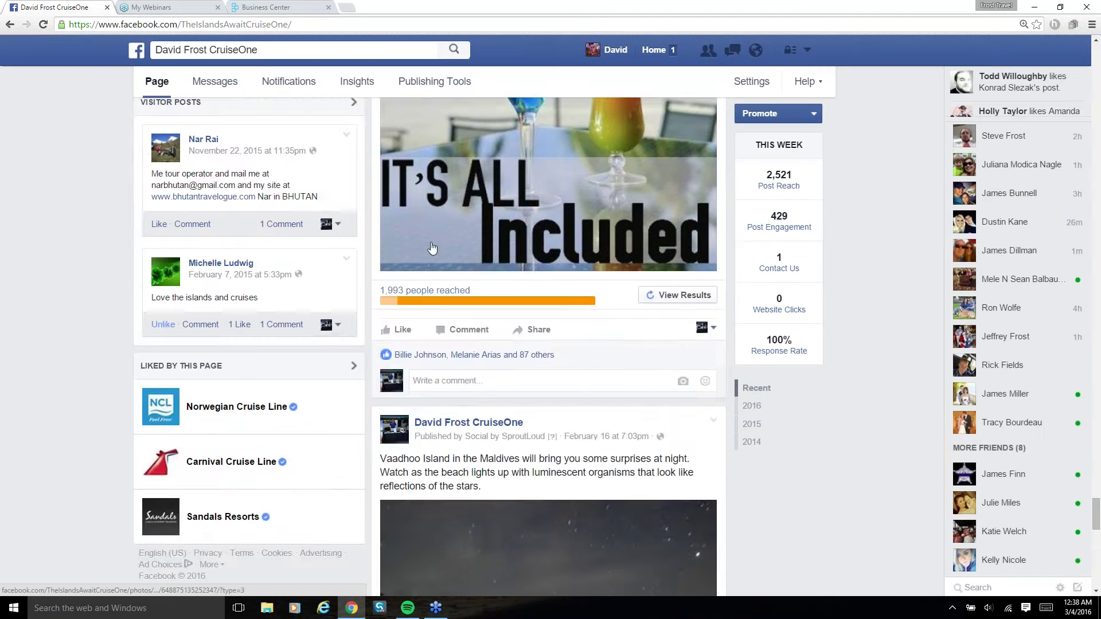
scroll(399, 279, up, 13)
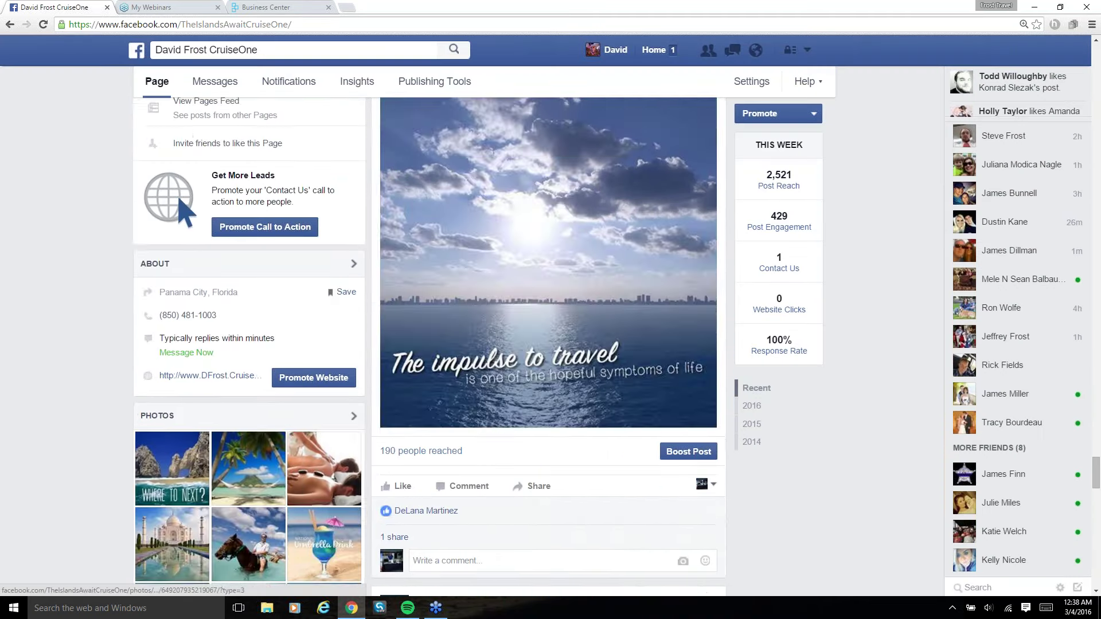
scroll(381, 274, up, 12)
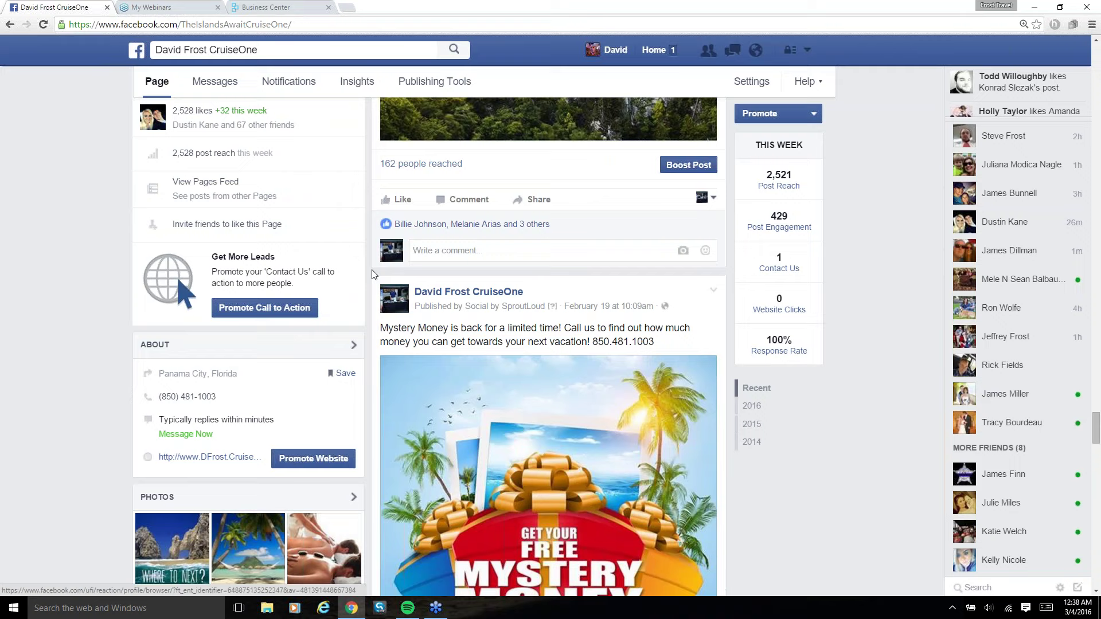
scroll(373, 273, up, 7)
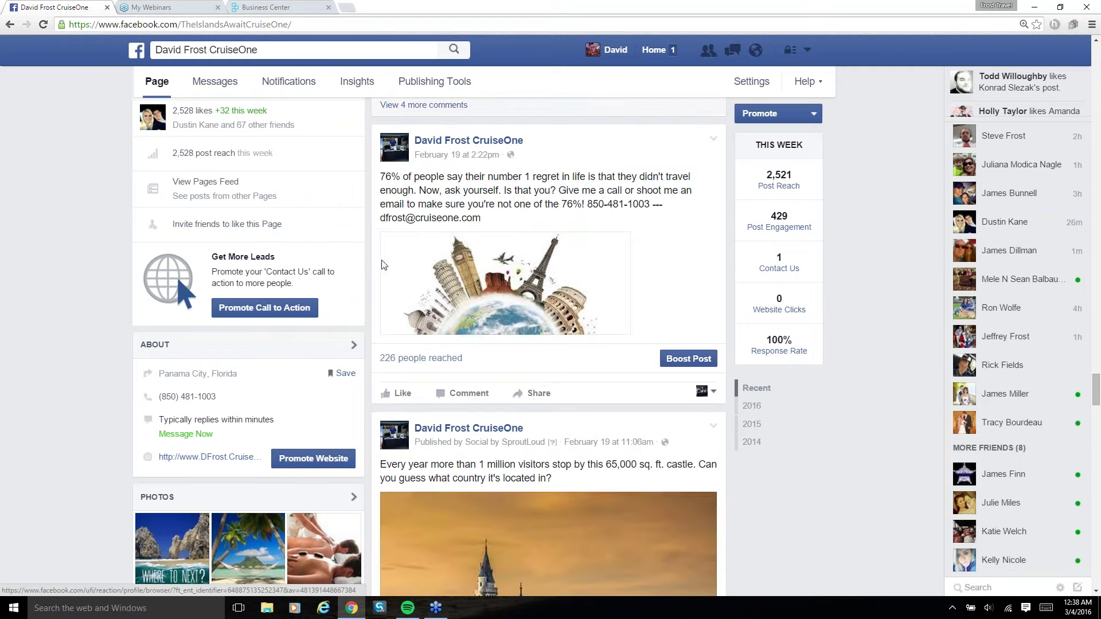
scroll(375, 264, up, 10)
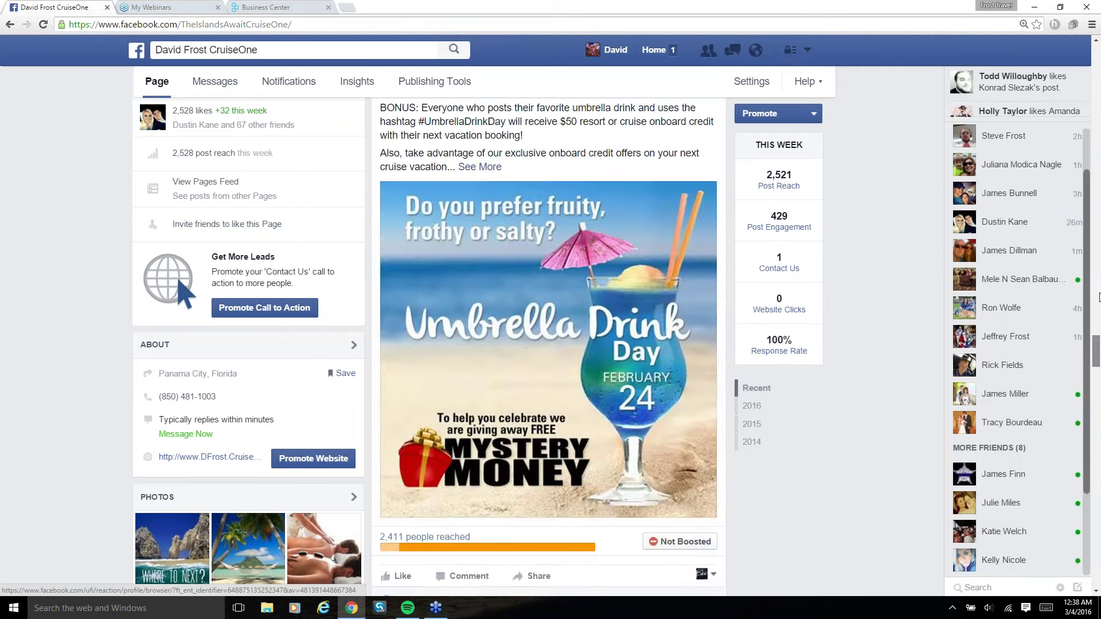
scroll(1099, 297, up, 12)
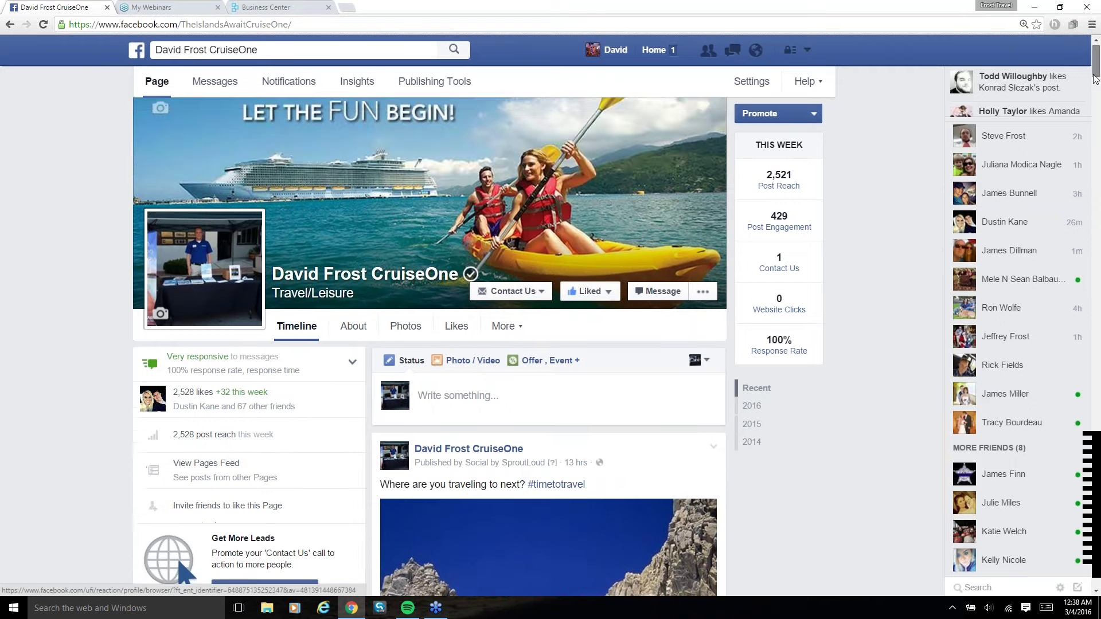
scroll(1095, 78, down, 2)
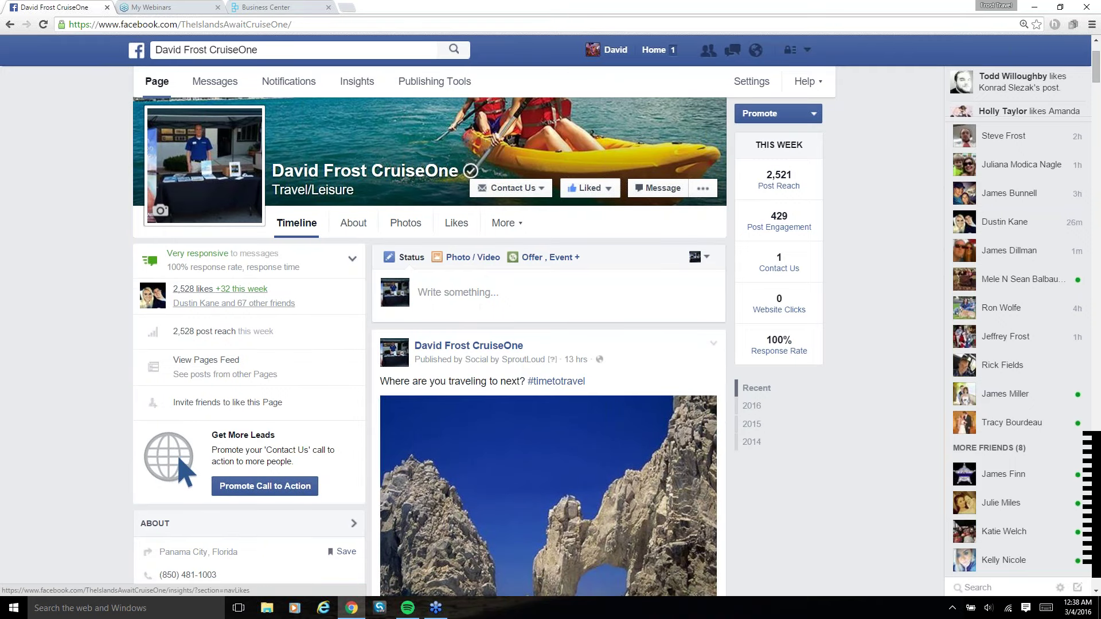
Review the 2,528 total likes and Net Likes chart in Insights, then go to Notifications
click(241, 296)
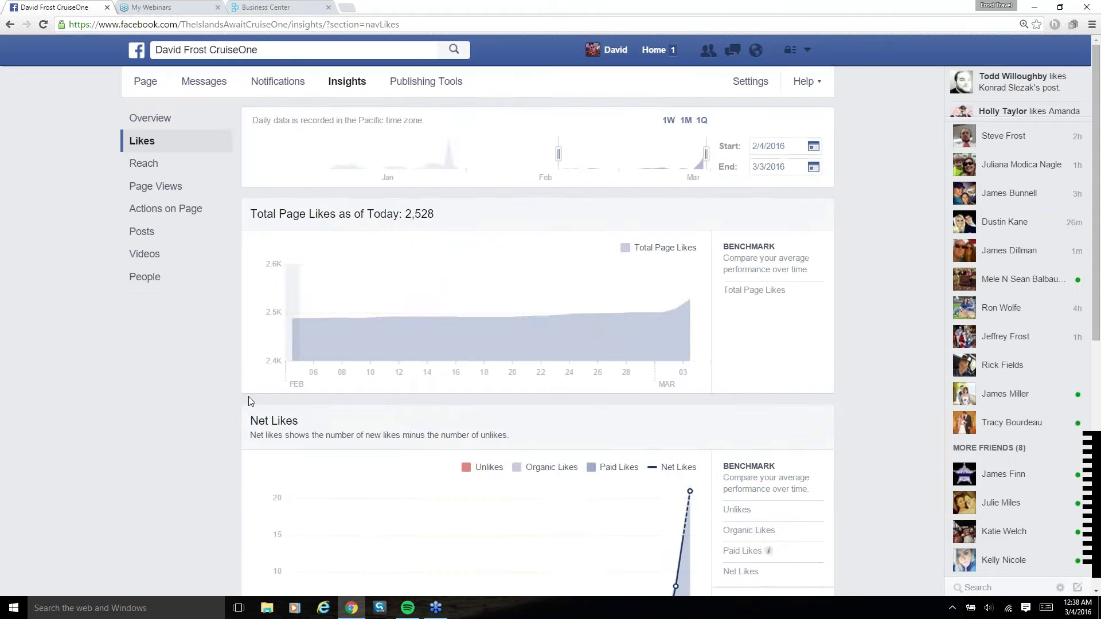
scroll(252, 401, down, 4)
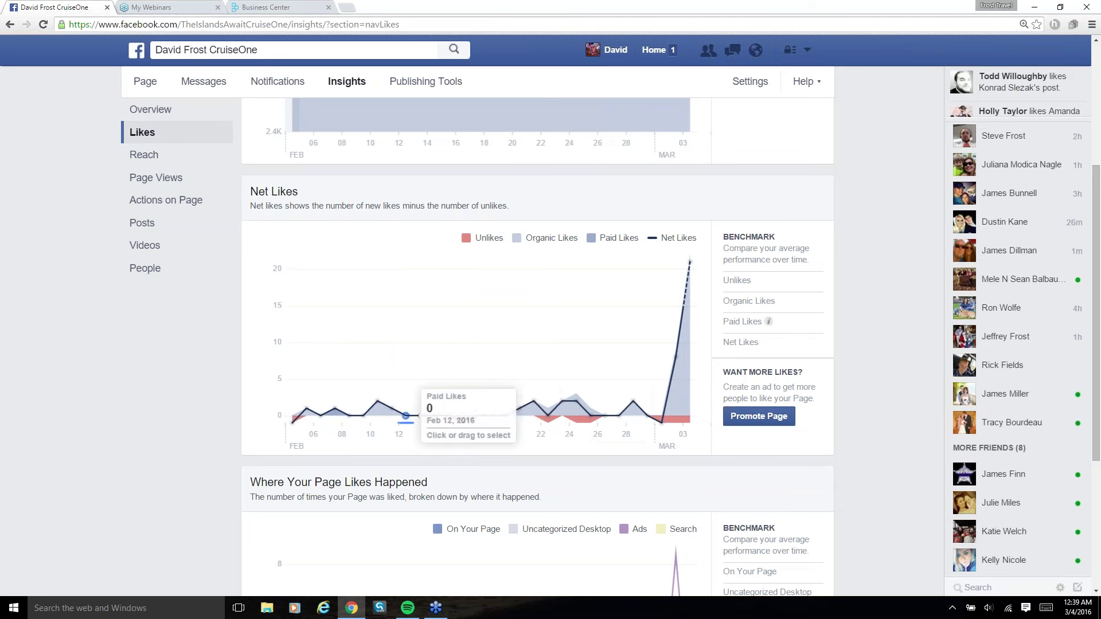
click(278, 82)
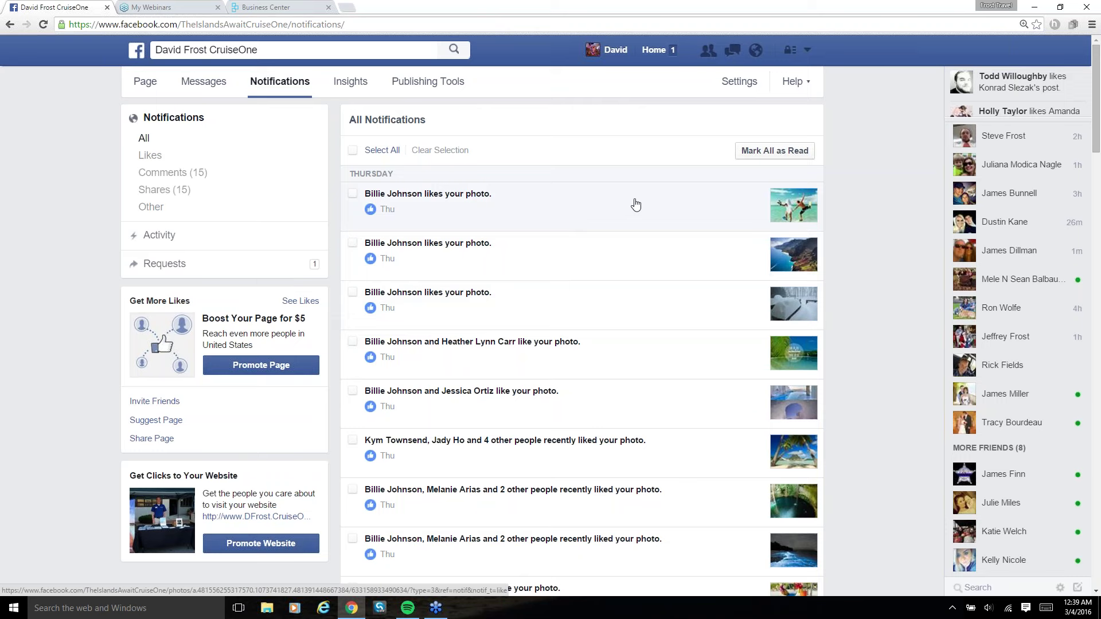
Open the liked wedding photo post from the notifications and close it again
click(796, 213)
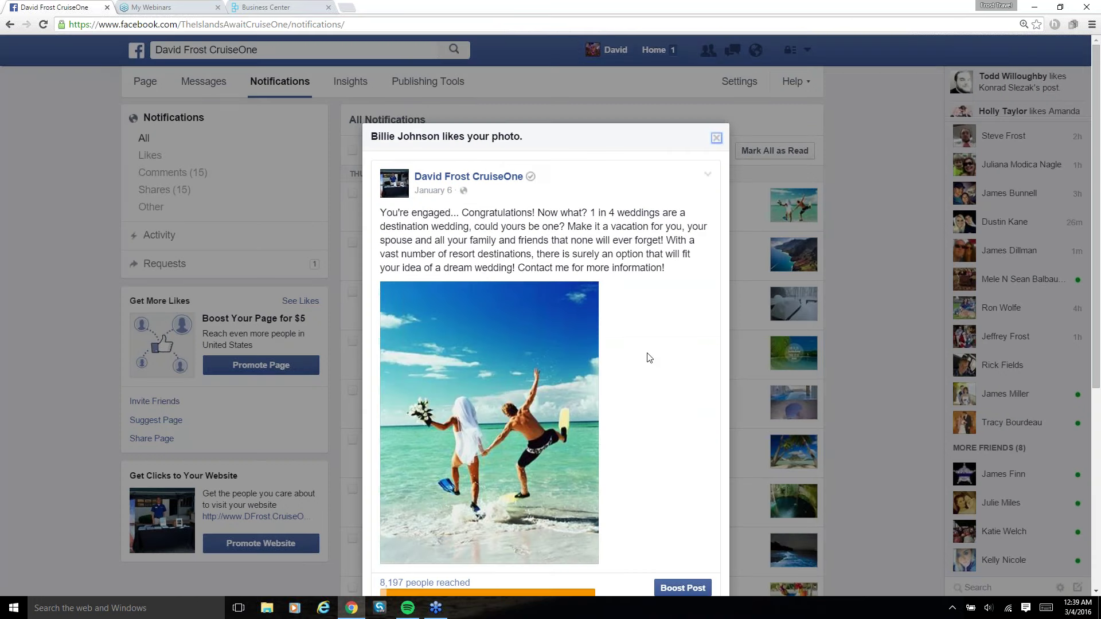
scroll(664, 356, down, 2)
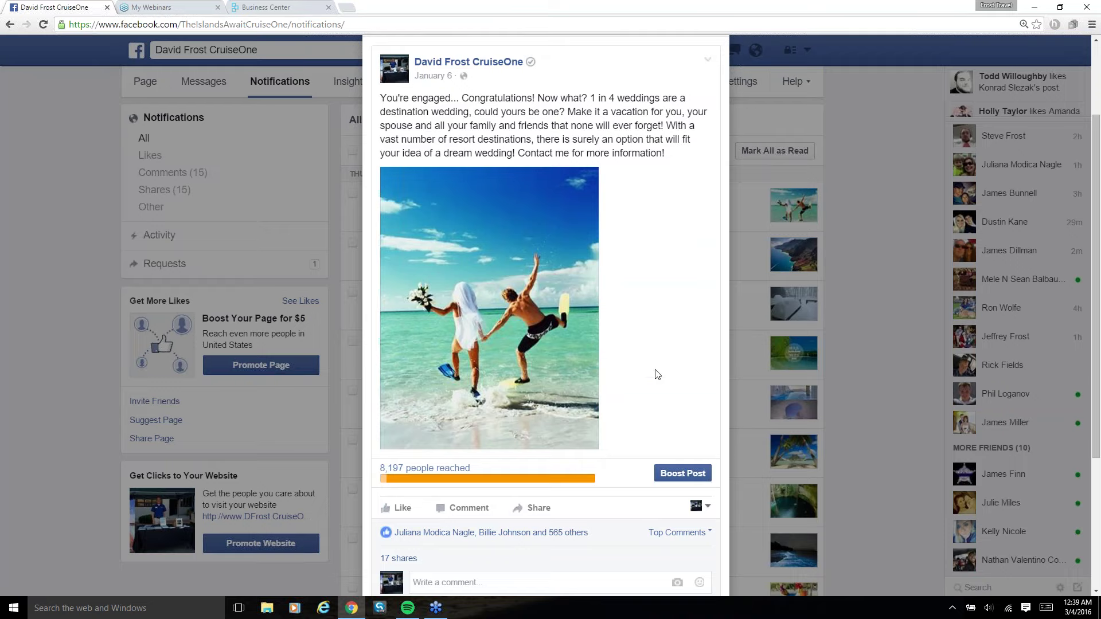
scroll(692, 109, up, 2)
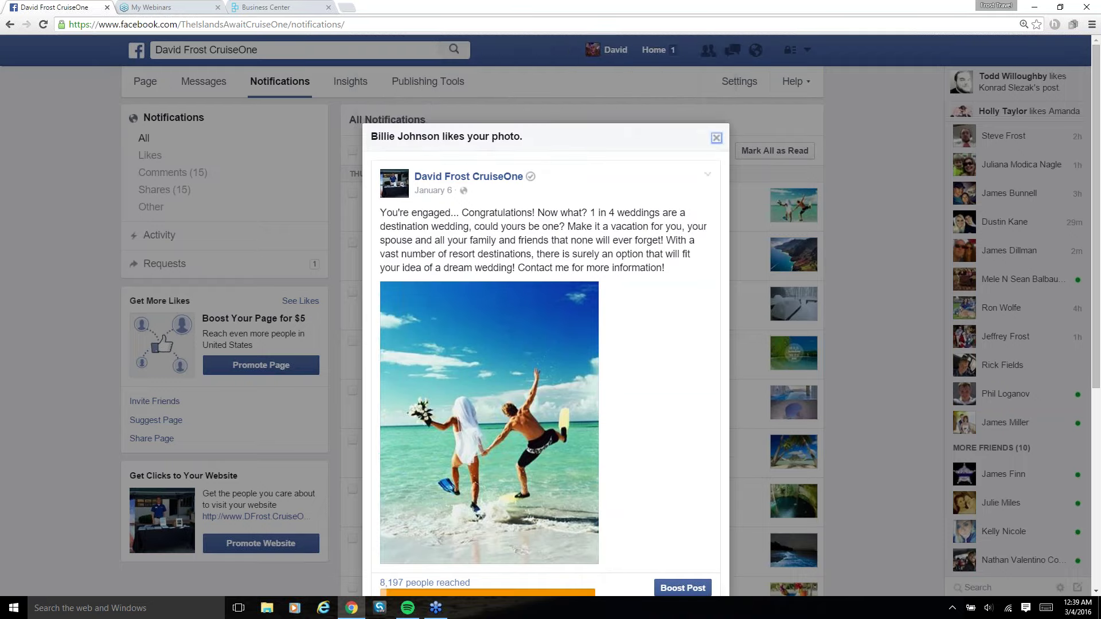
click(717, 138)
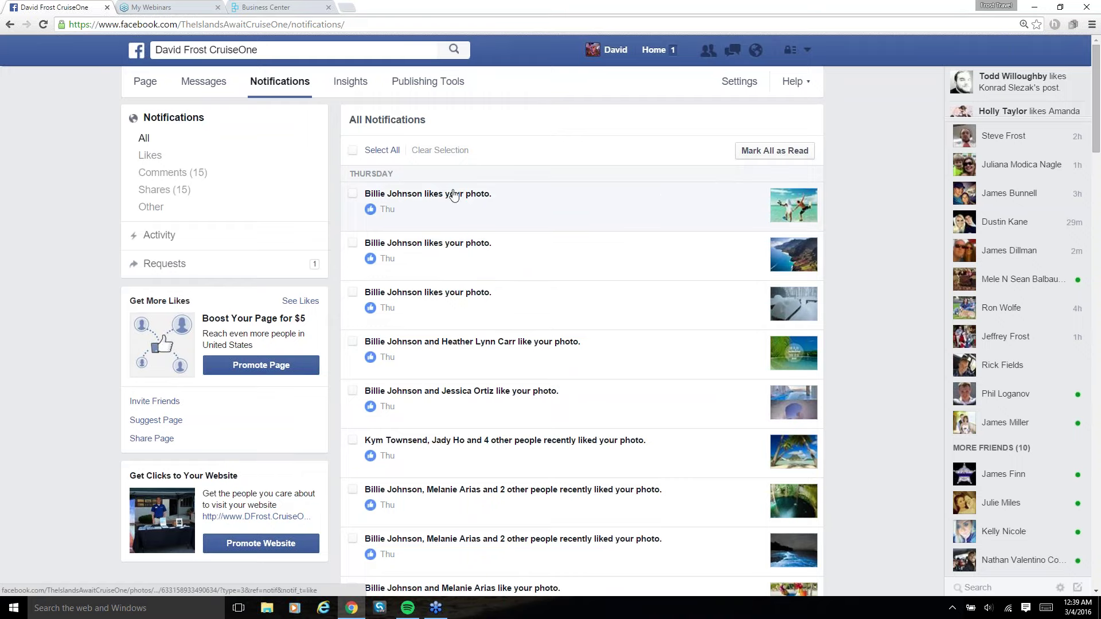
Scroll down All Notifications back to the February 23–24 entries
scroll(457, 196, down, 10)
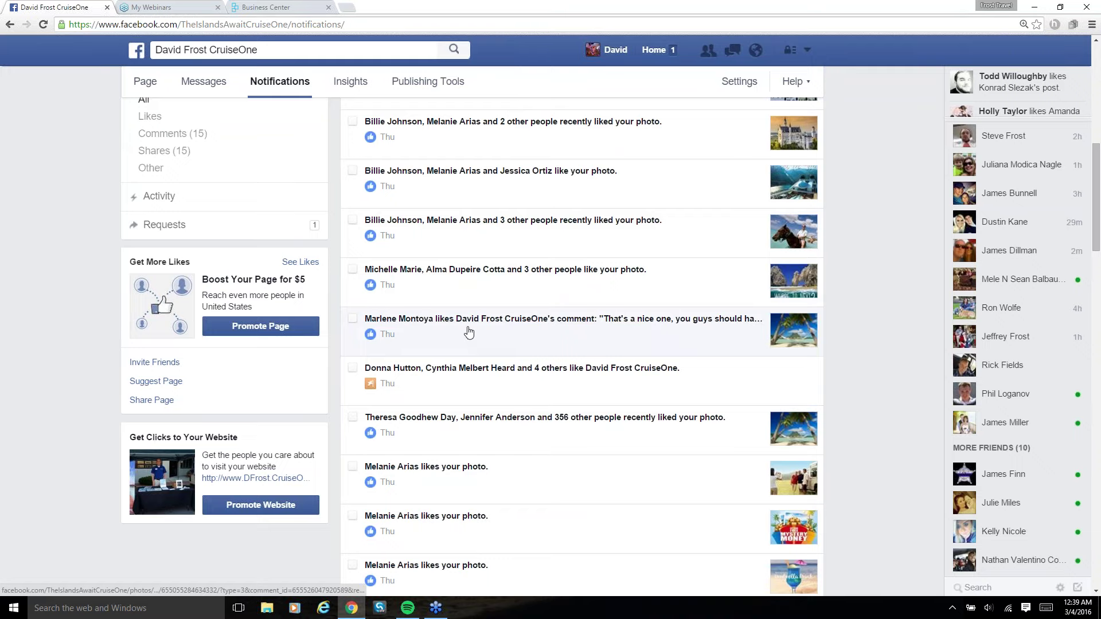
scroll(494, 341, up, 4)
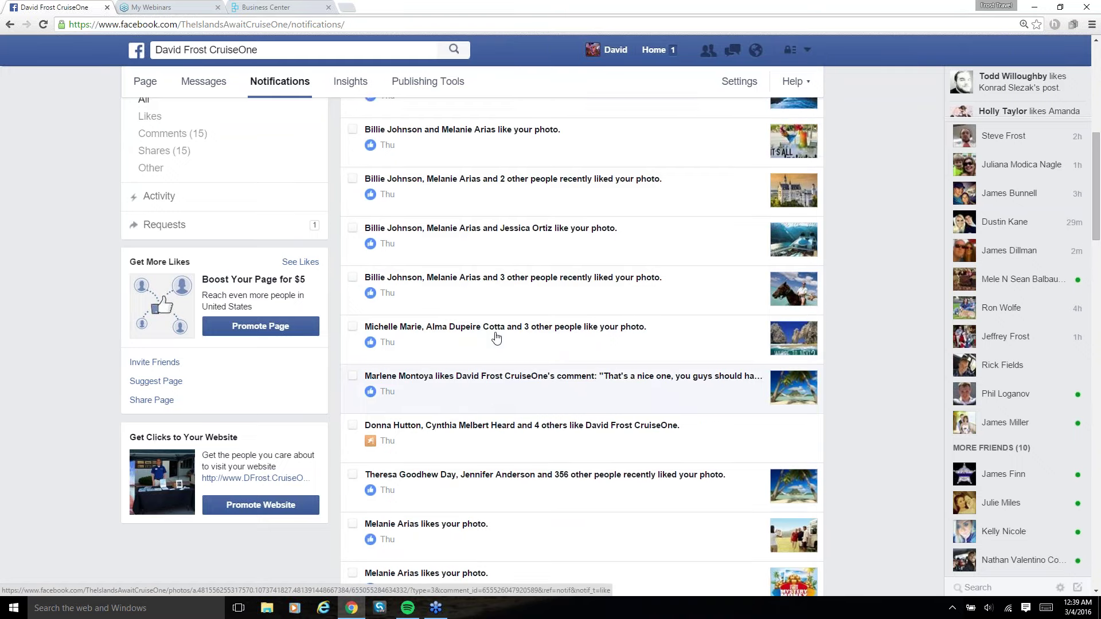
scroll(496, 337, up, 5)
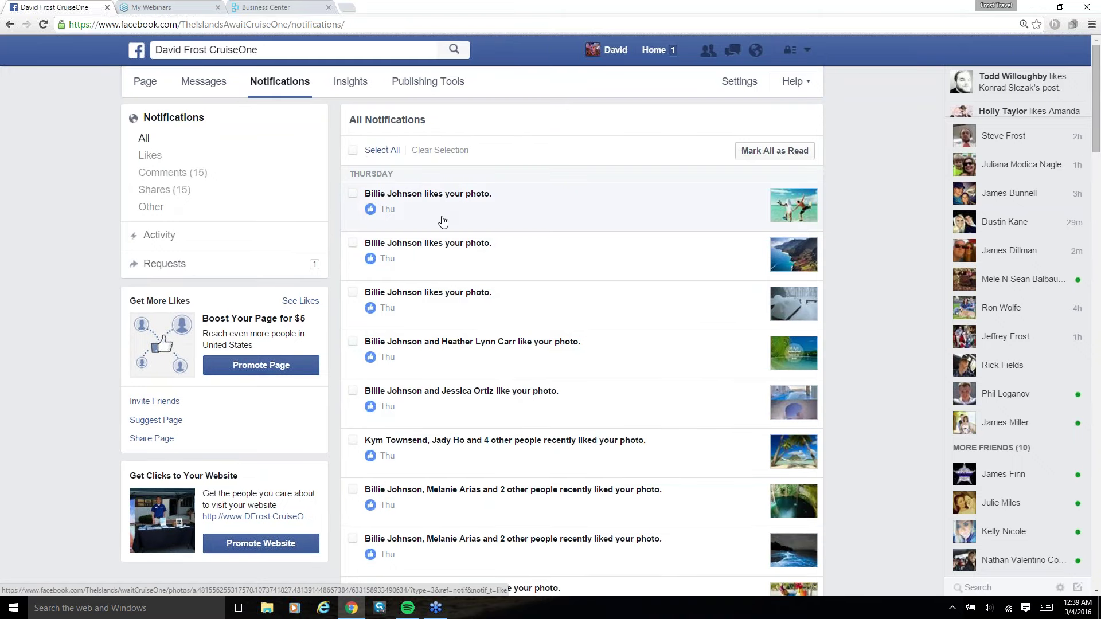
scroll(442, 222, down, 14)
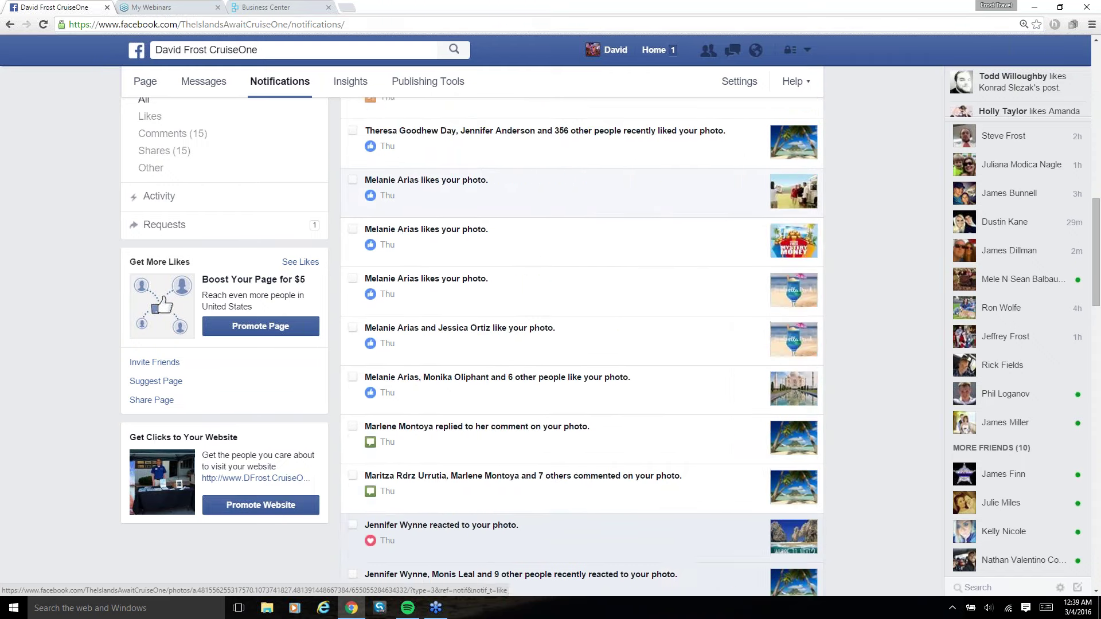
scroll(442, 223, down, 1)
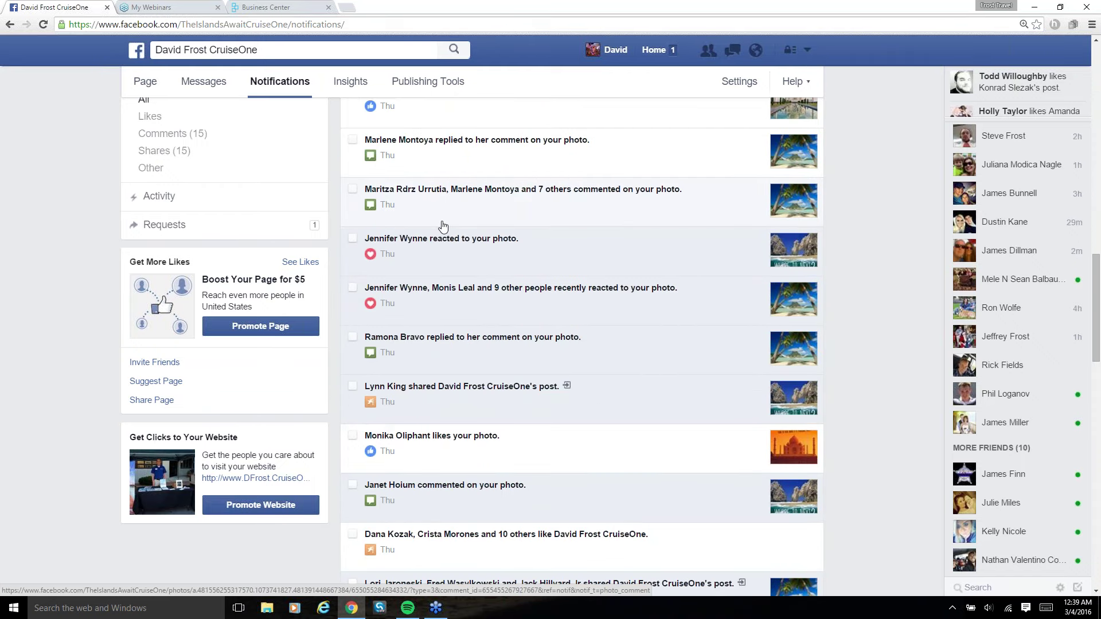
scroll(443, 226, down, 5)
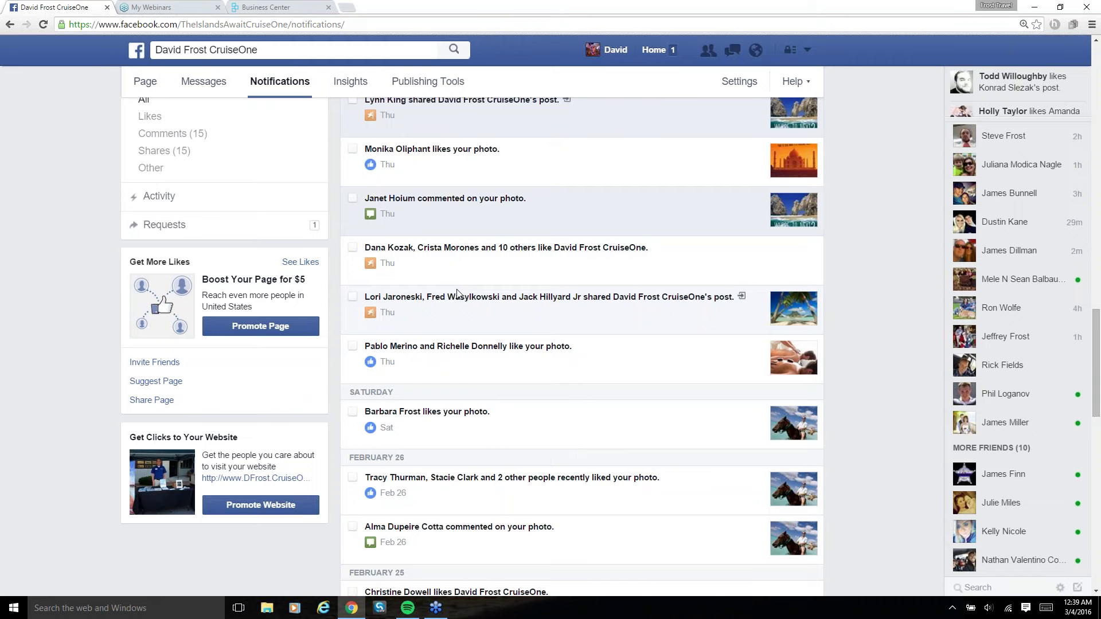
scroll(457, 293, down, 1)
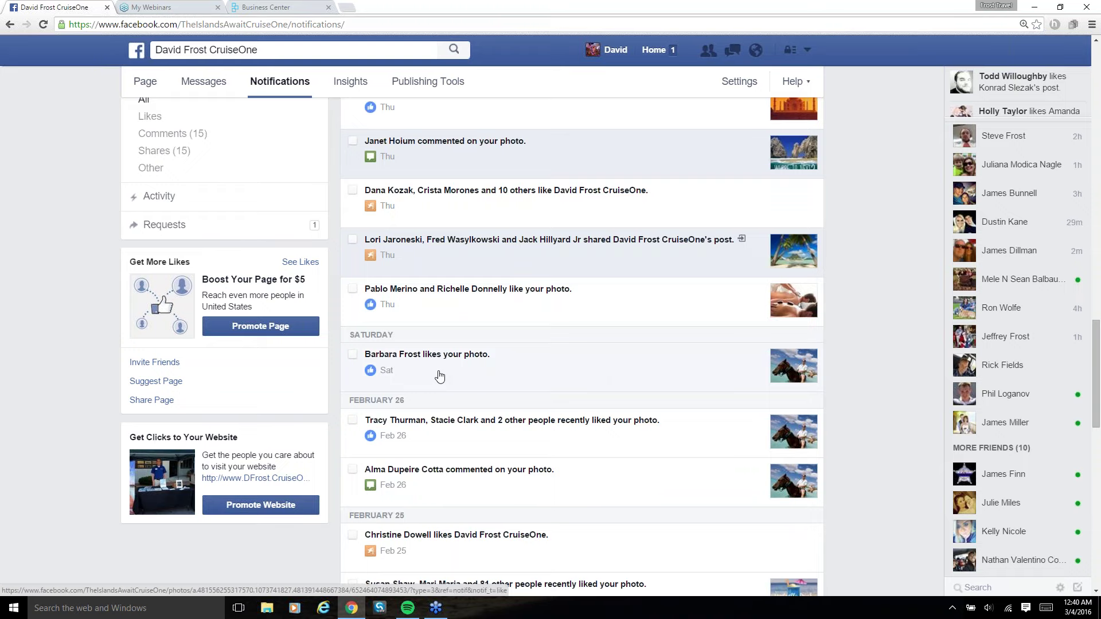
scroll(439, 376, down, 1)
scroll(438, 375, down, 1)
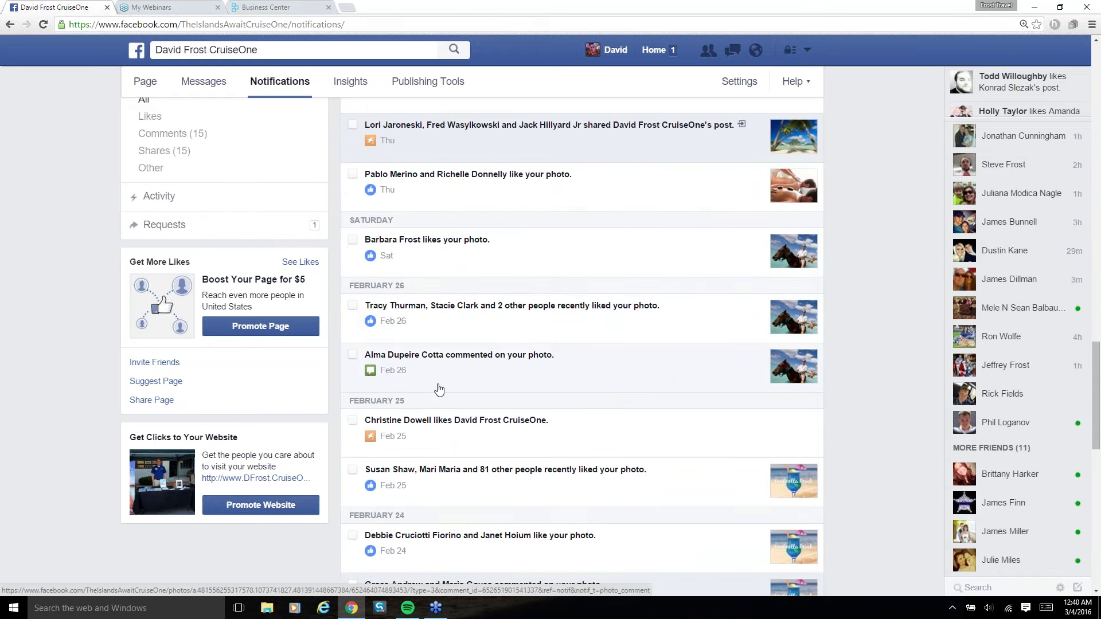
scroll(439, 391, down, 5)
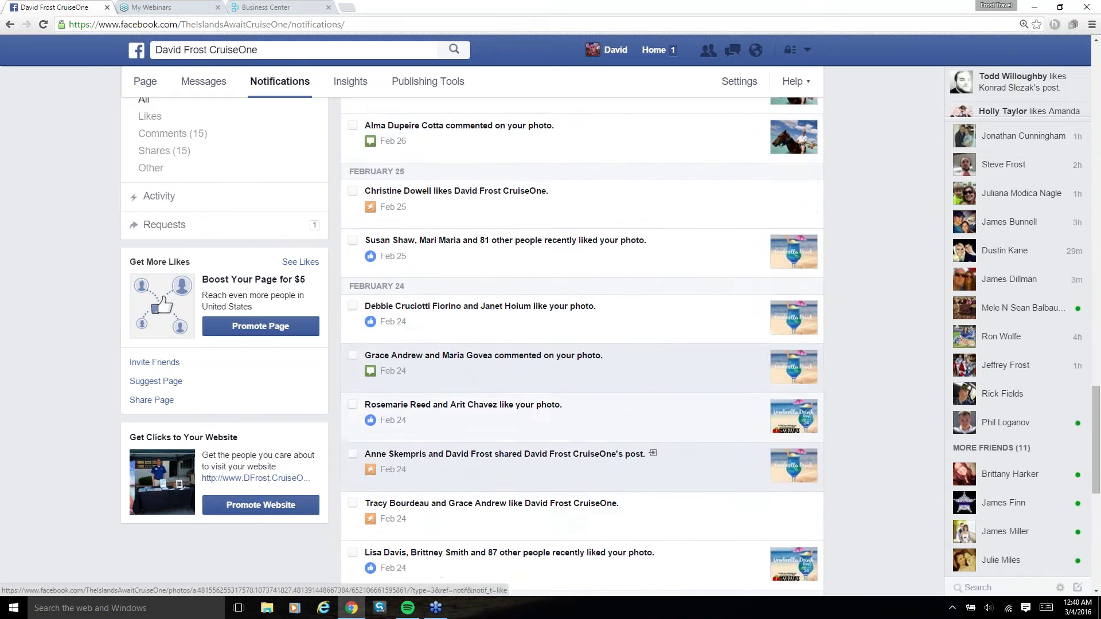
scroll(438, 399, down, 3)
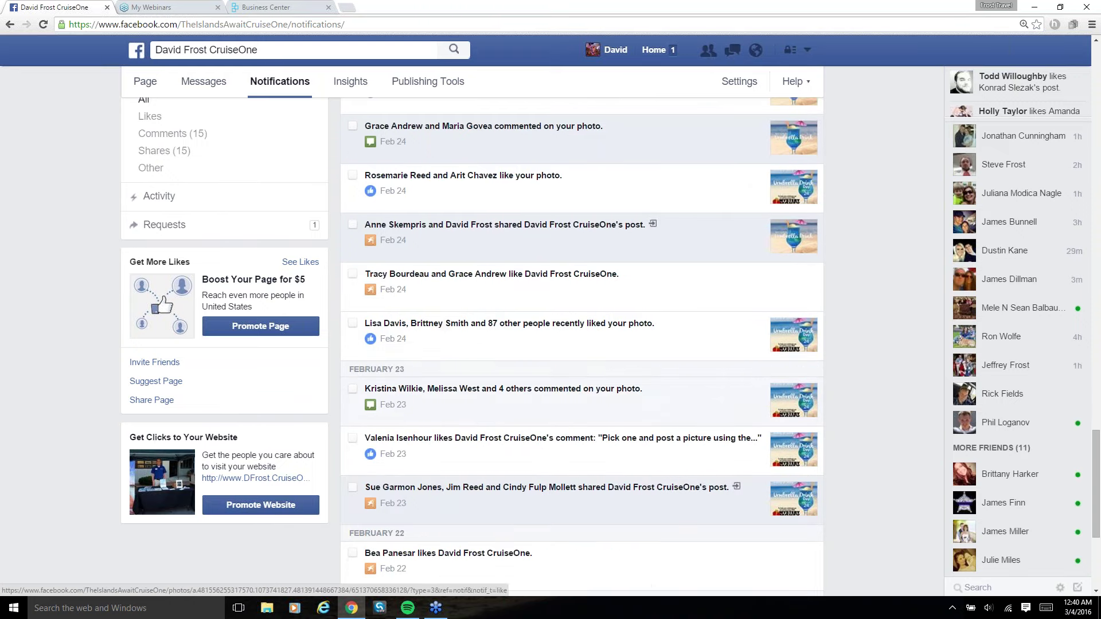
Open the Umbrella Drink Day photo post from its comments notification
click(801, 401)
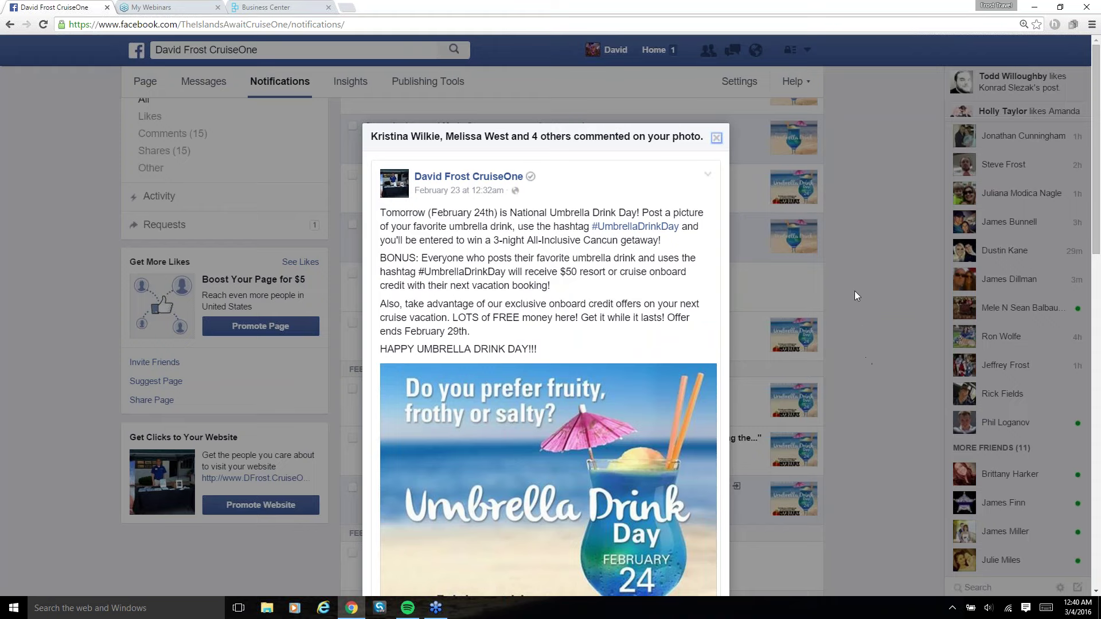
scroll(855, 290, down, 2)
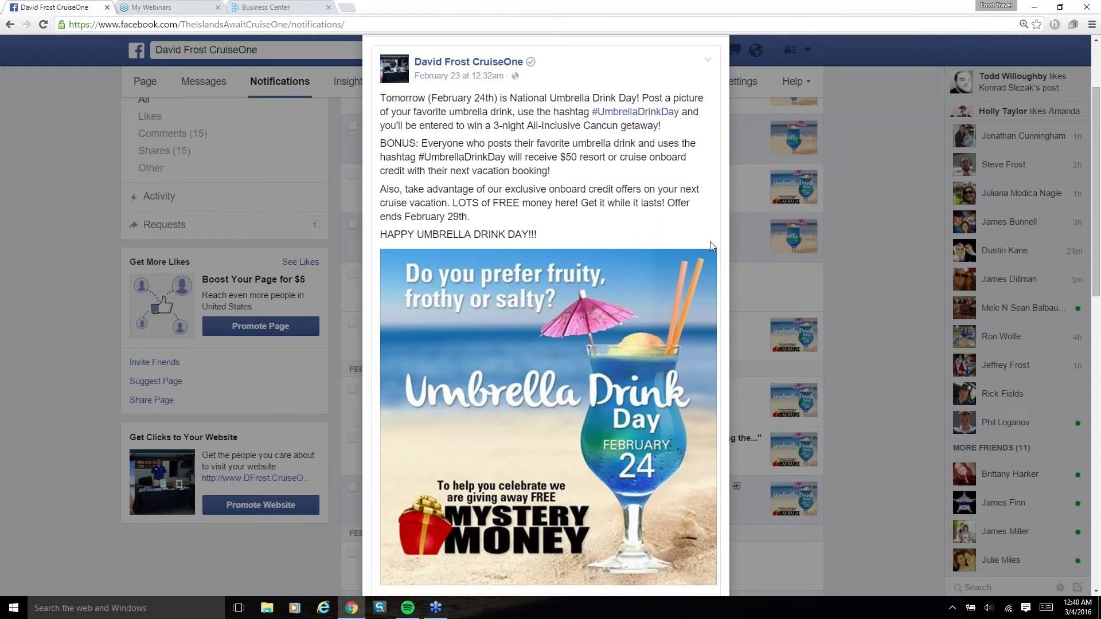
scroll(710, 242, down, 3)
Invite one of the post's likers to like the page, view their profile, then go back
click(502, 495)
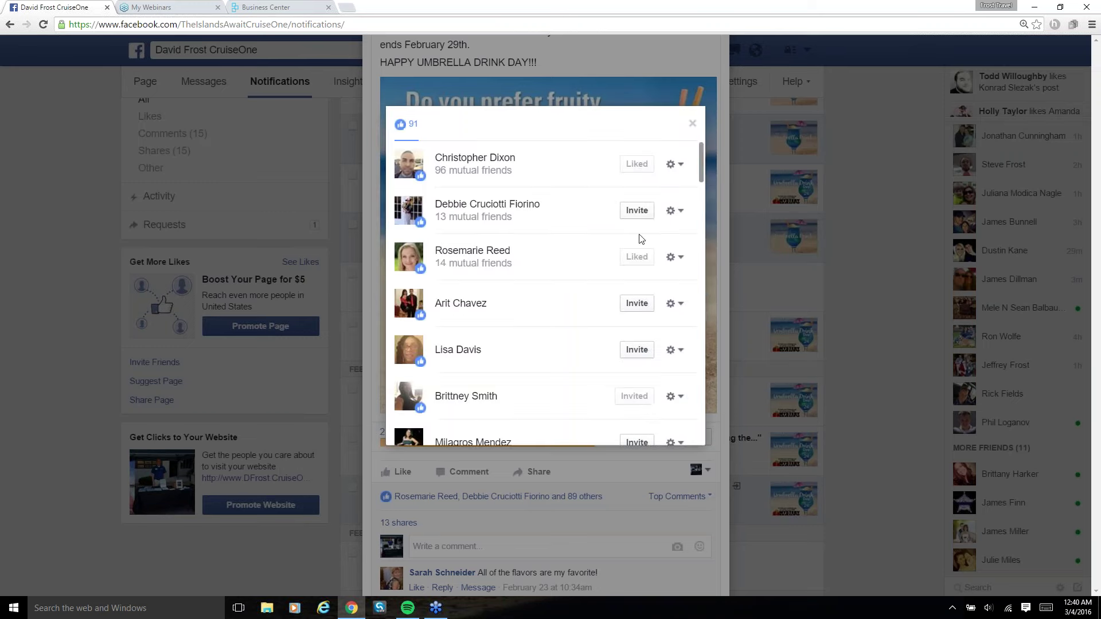
click(636, 212)
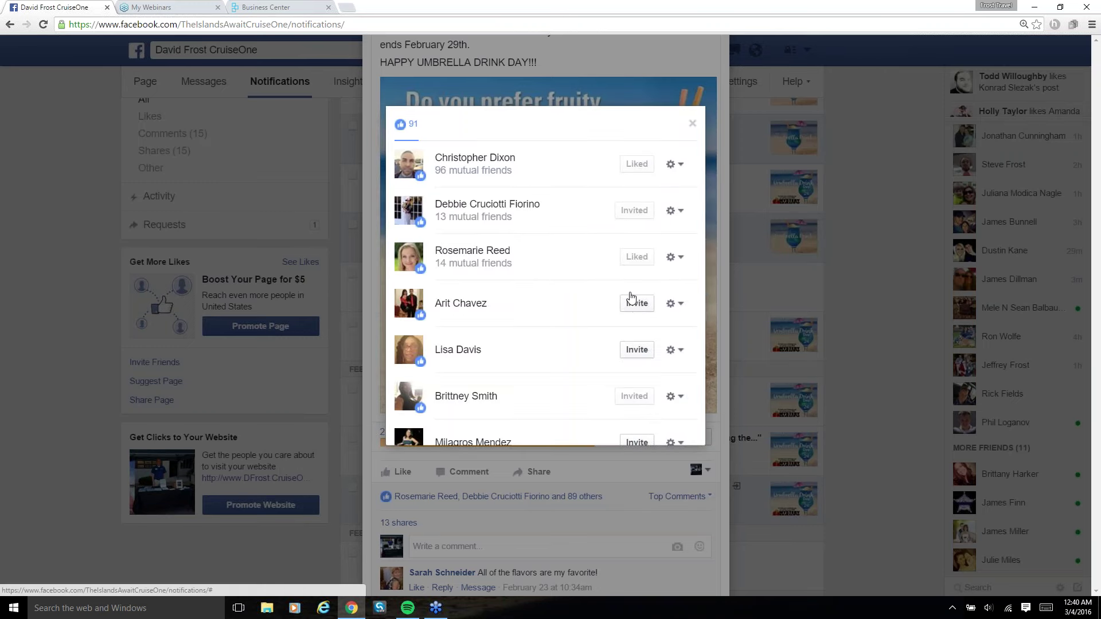
mouse_move(483, 209)
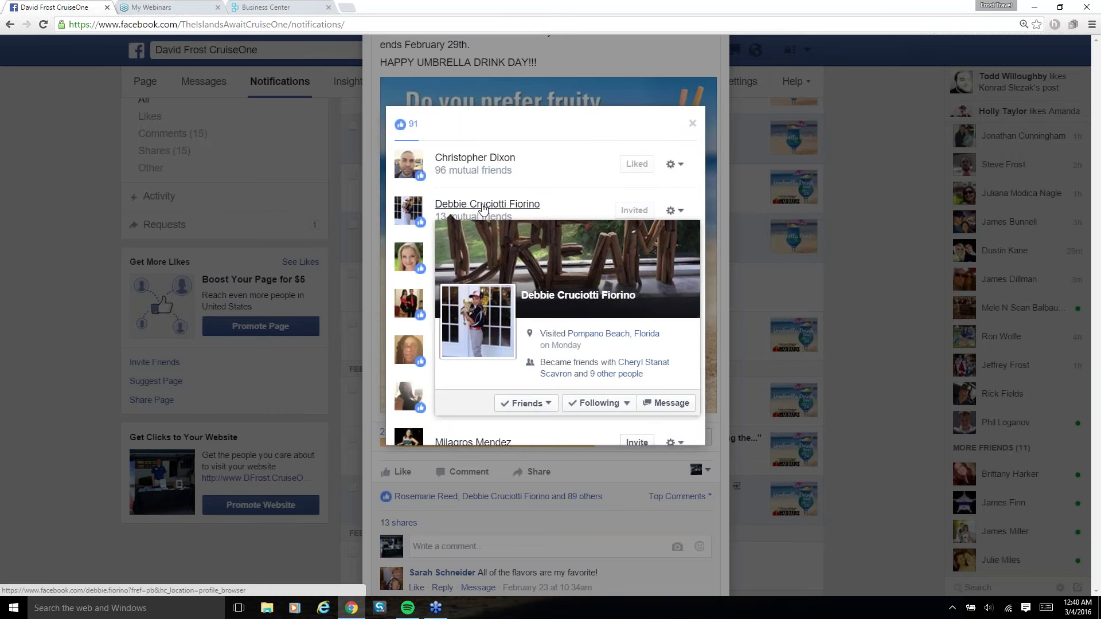
click(483, 205)
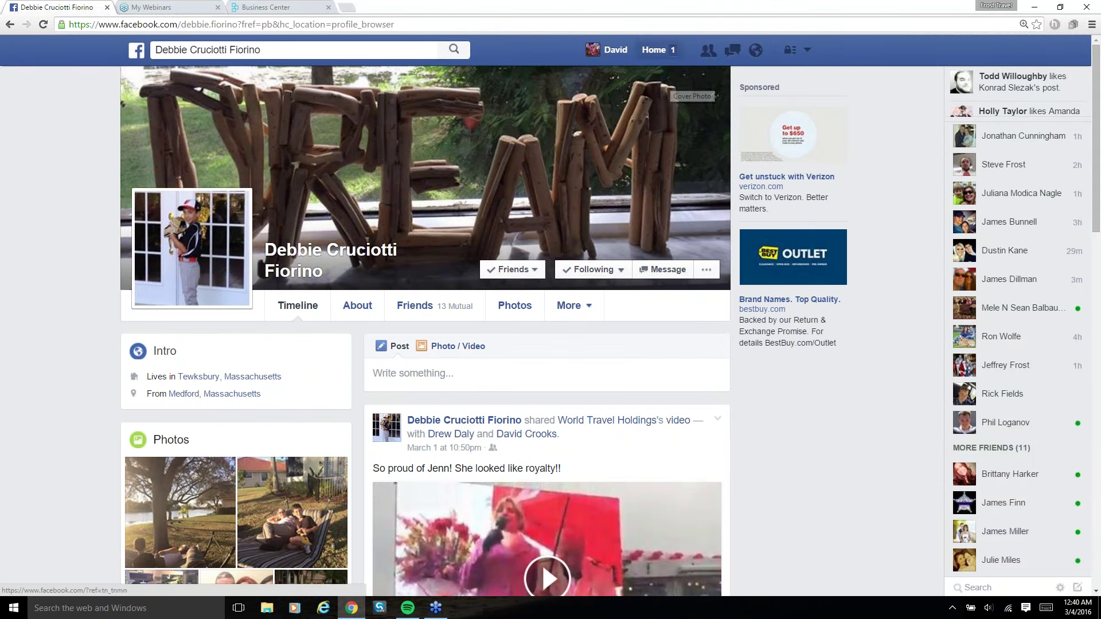
key(alt+Left)
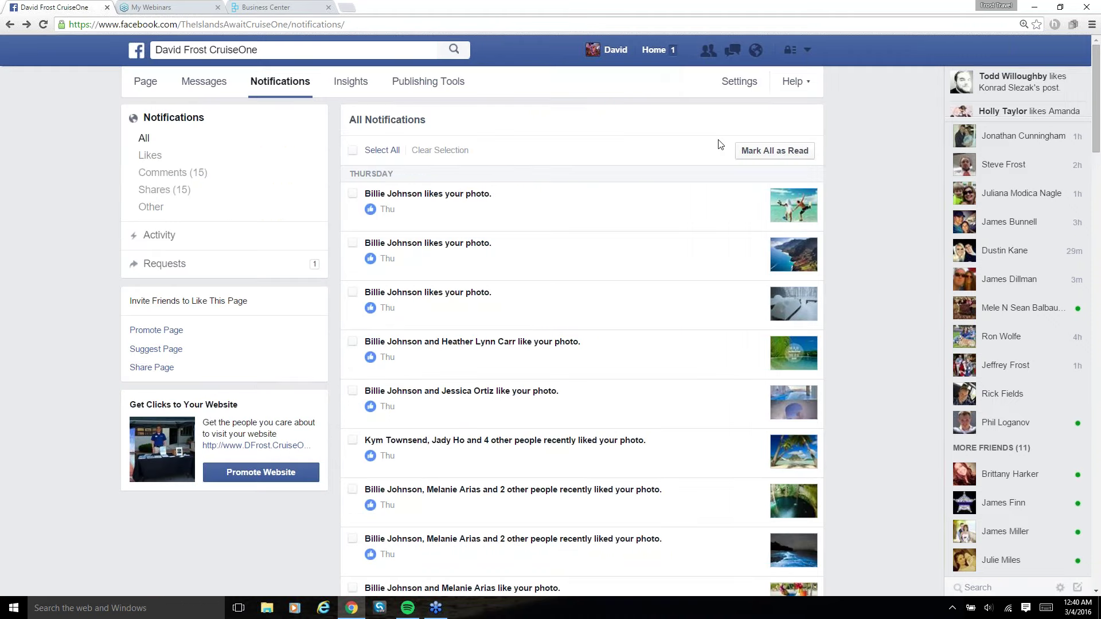
Go Home, open the cruise business page, and scroll to the hammock post with 12 shares
click(652, 53)
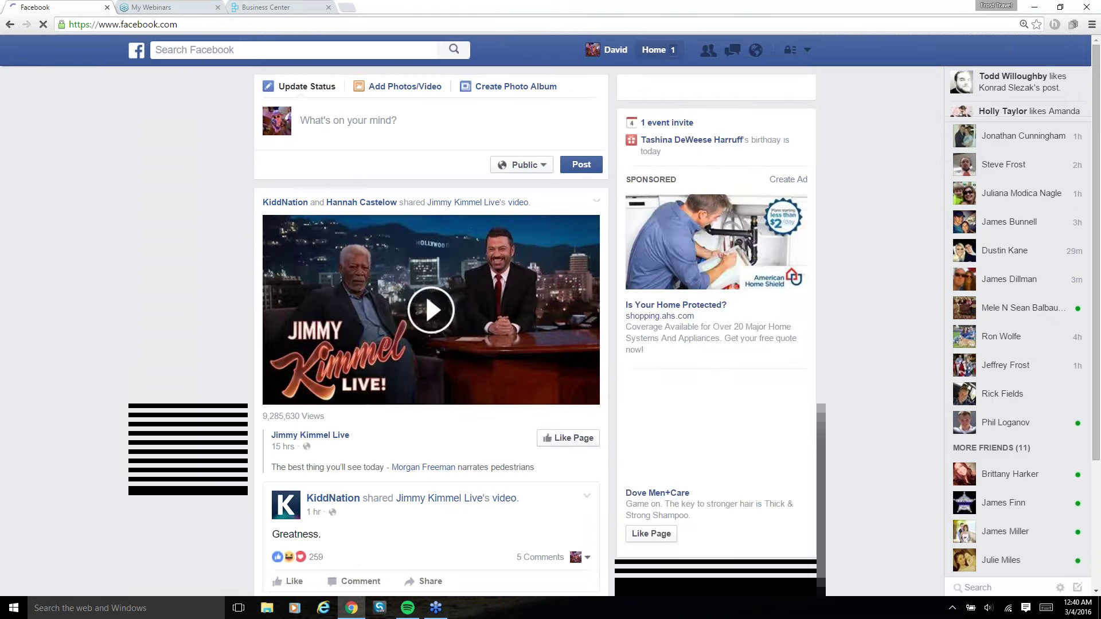
click(172, 223)
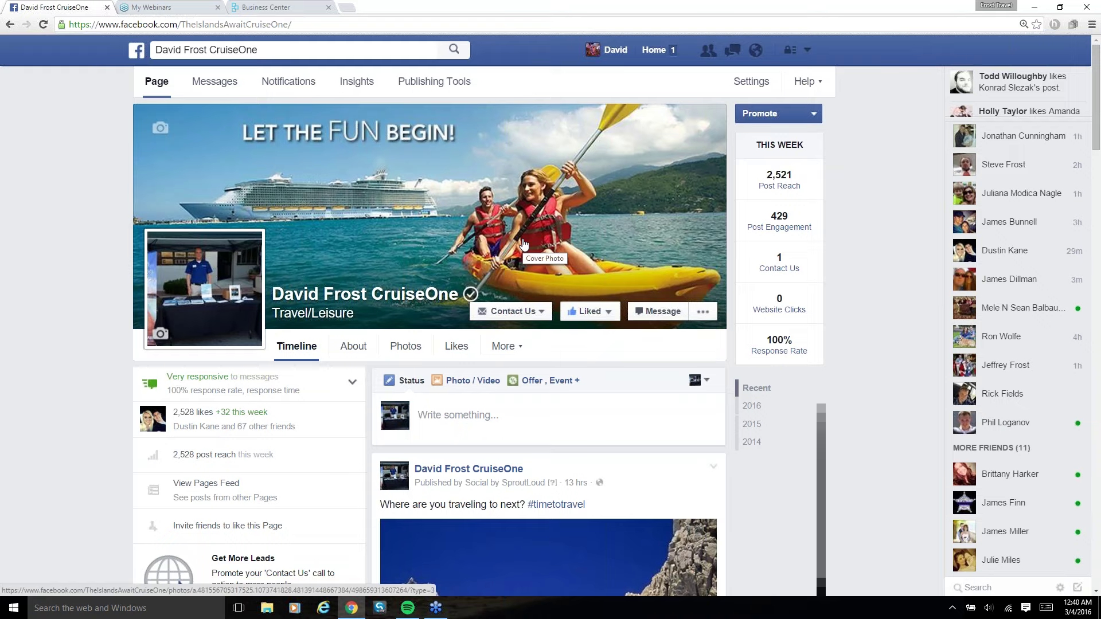
scroll(525, 366, down, 8)
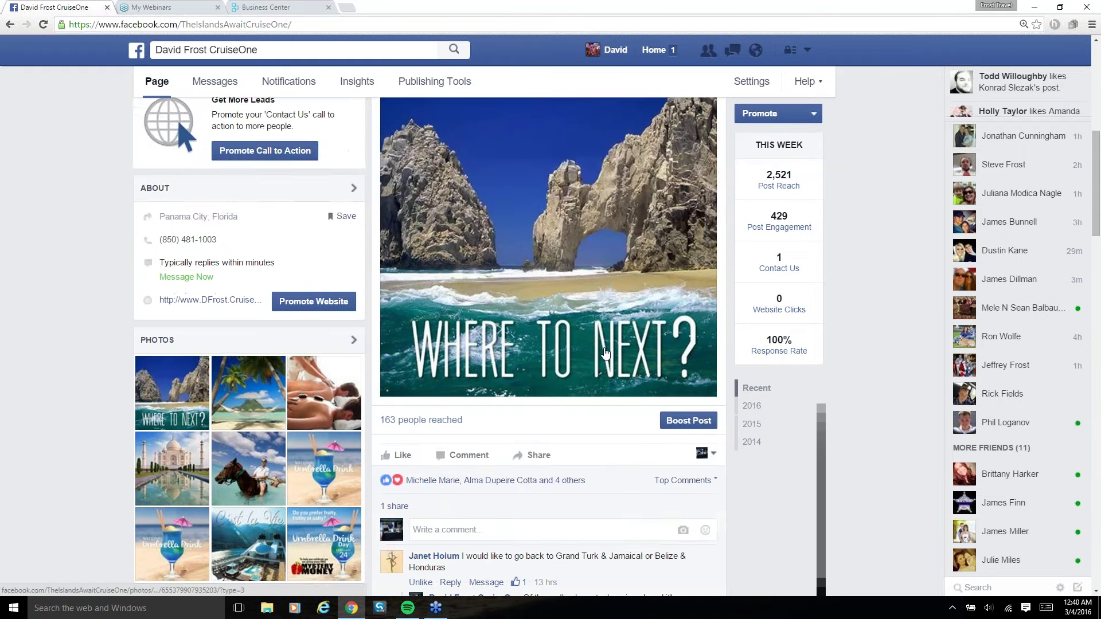
scroll(605, 353, down, 2)
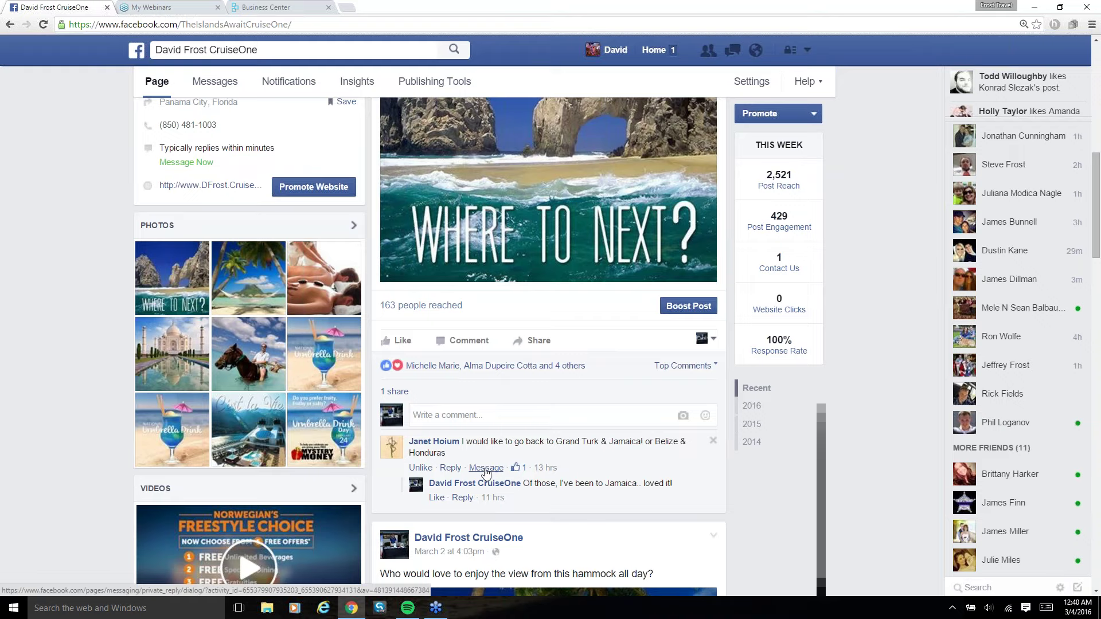
scroll(519, 453, down, 4)
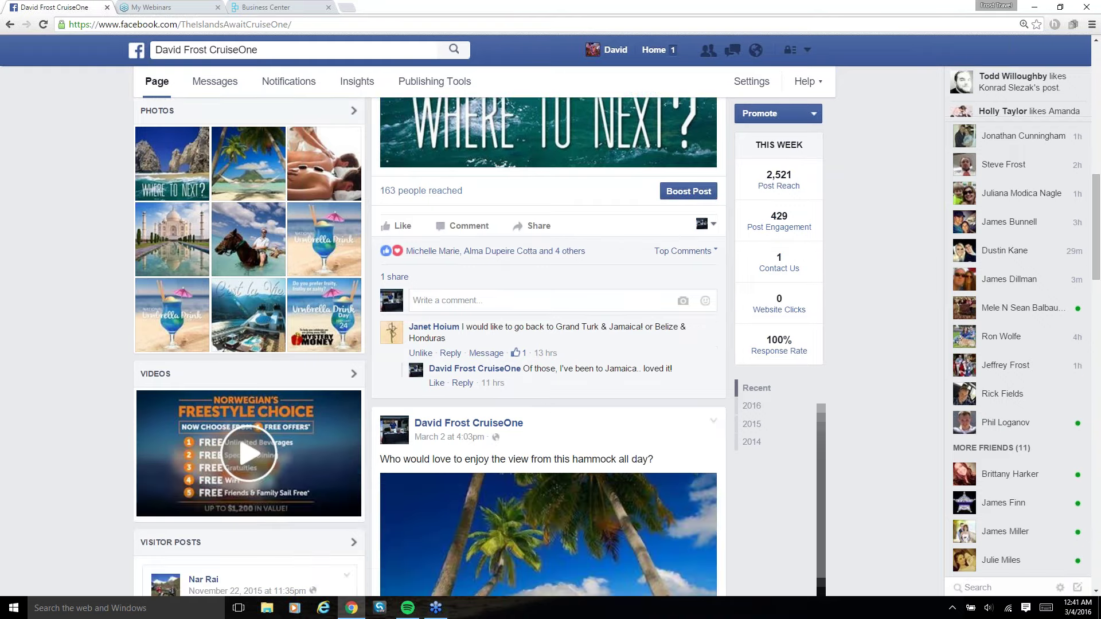
scroll(548, 466, down, 6)
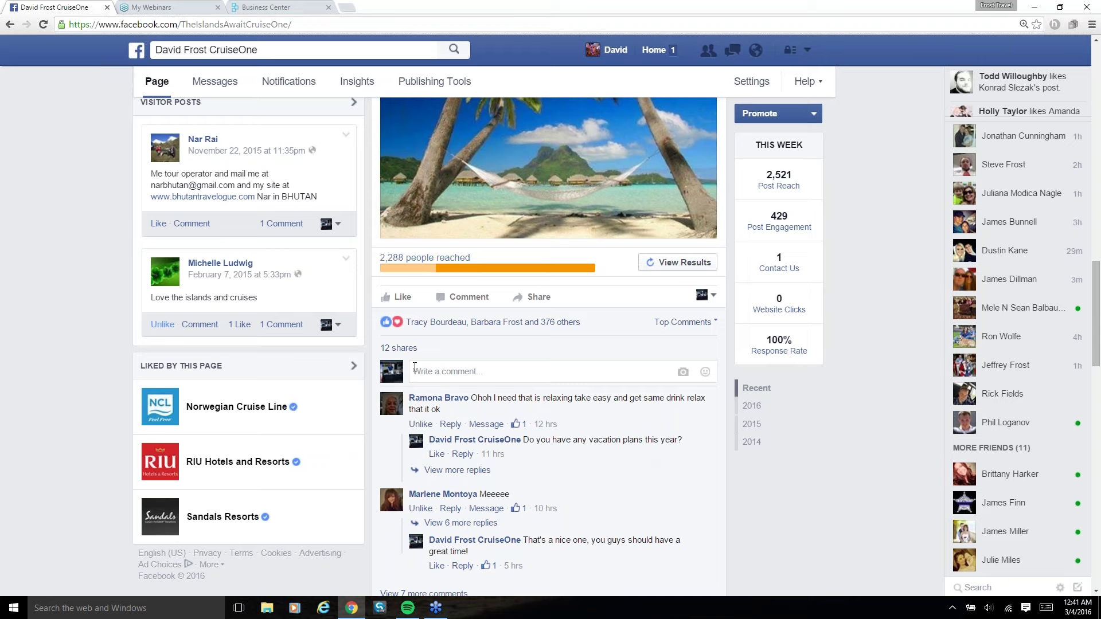
click(402, 348)
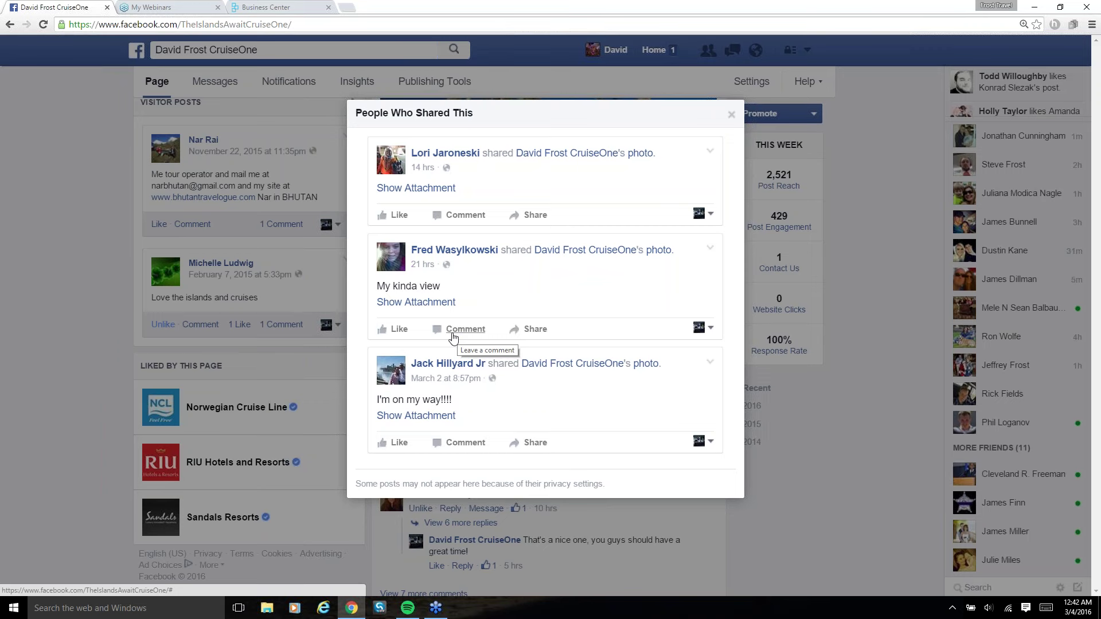
click(730, 116)
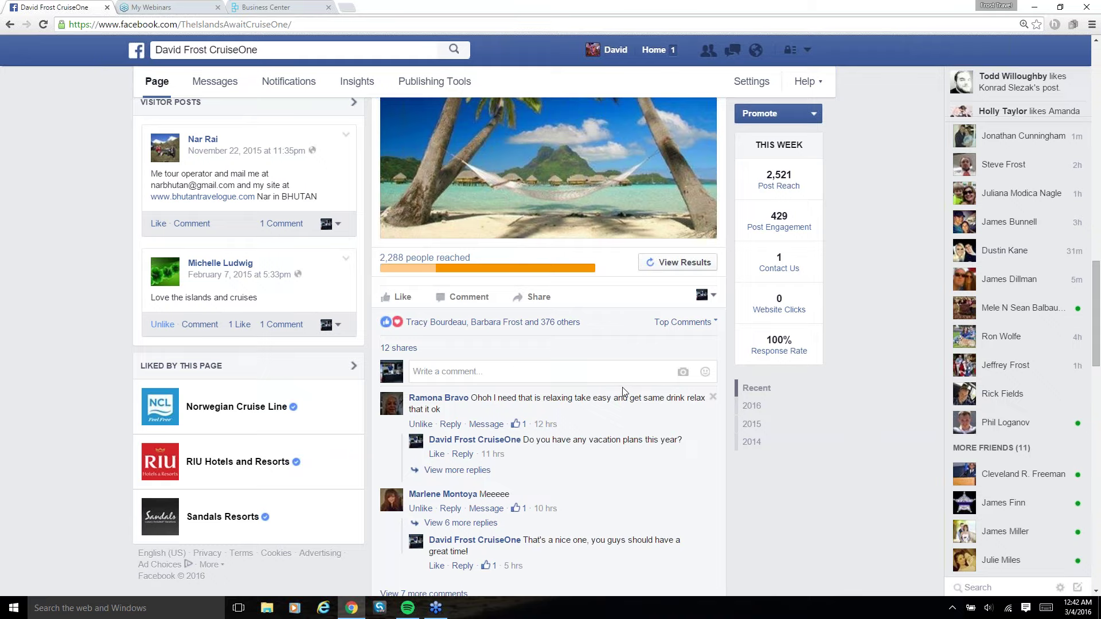
Scroll back to the top of the cruise page, then switch to another taskbar app
scroll(557, 366, up, 10)
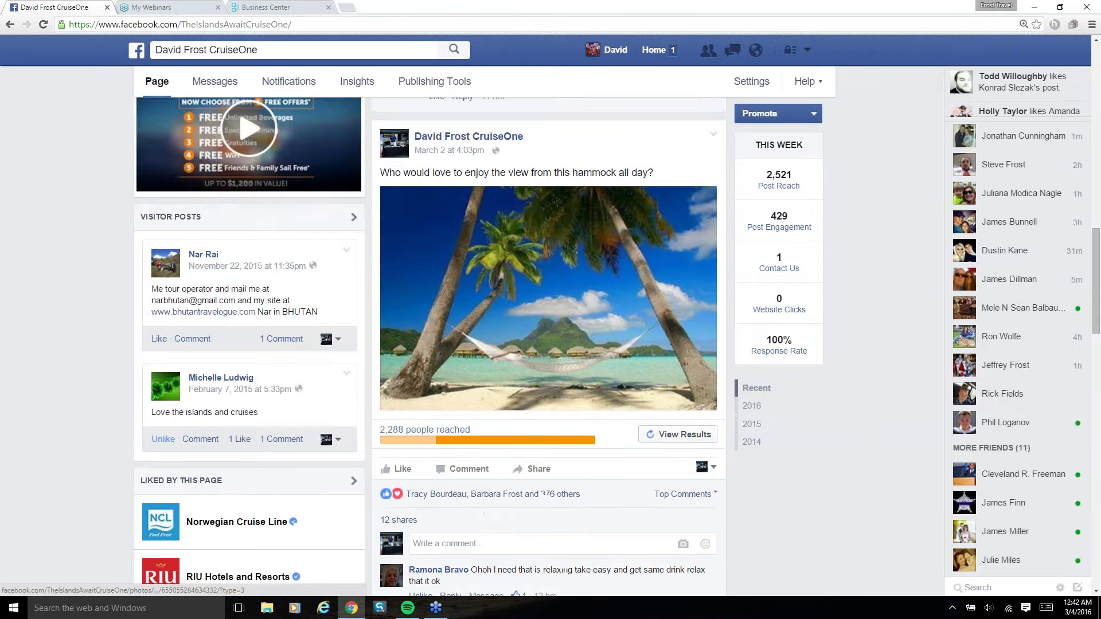
scroll(551, 363, up, 2)
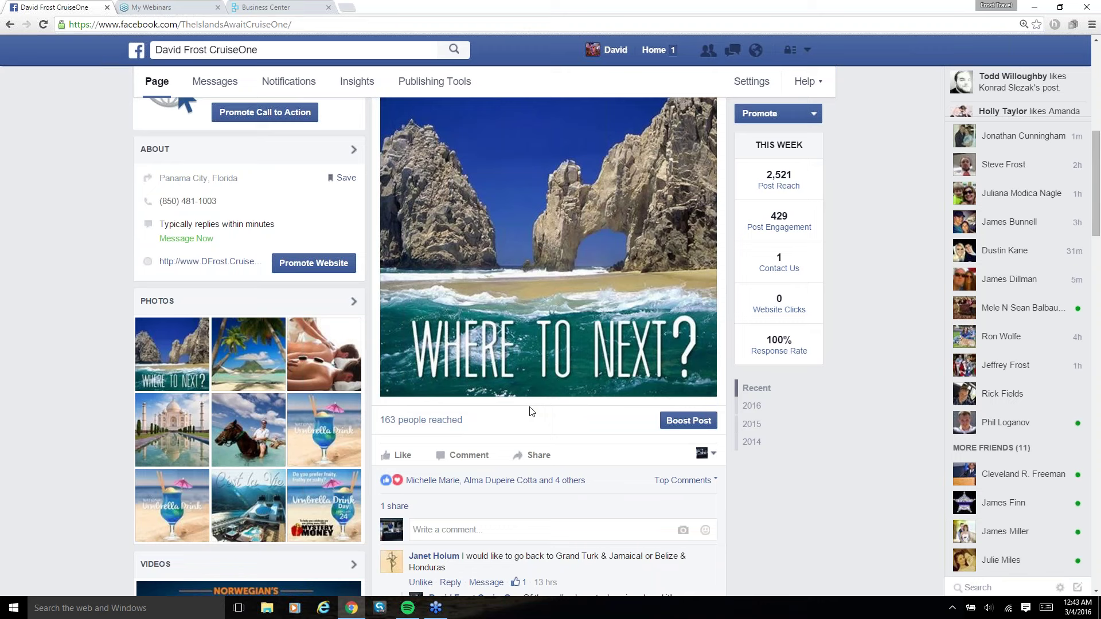
scroll(533, 410, up, 7)
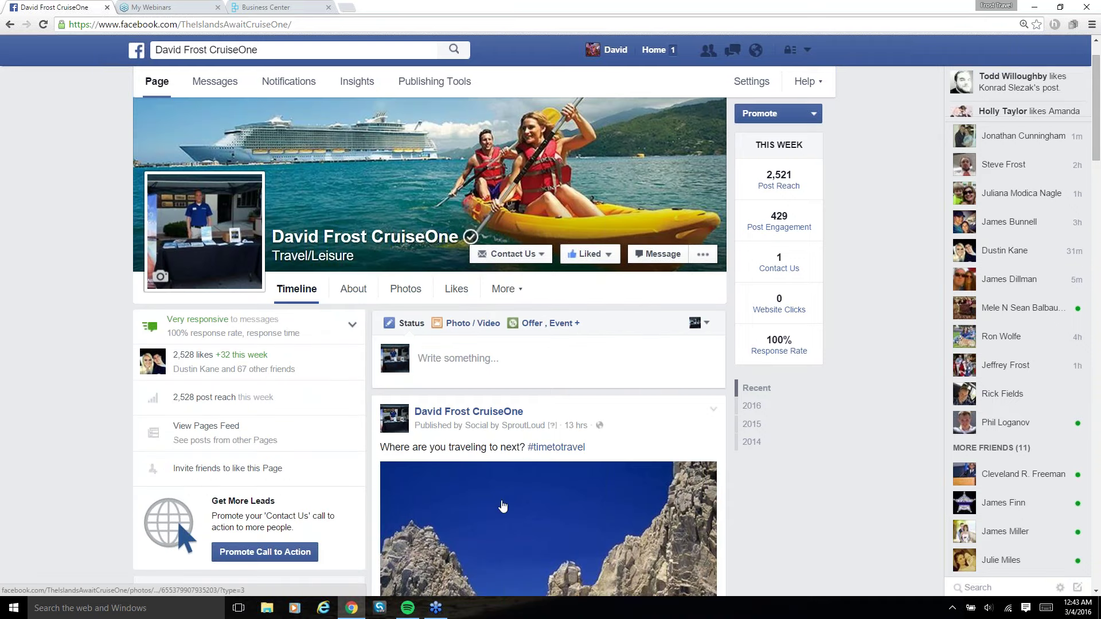
click(435, 610)
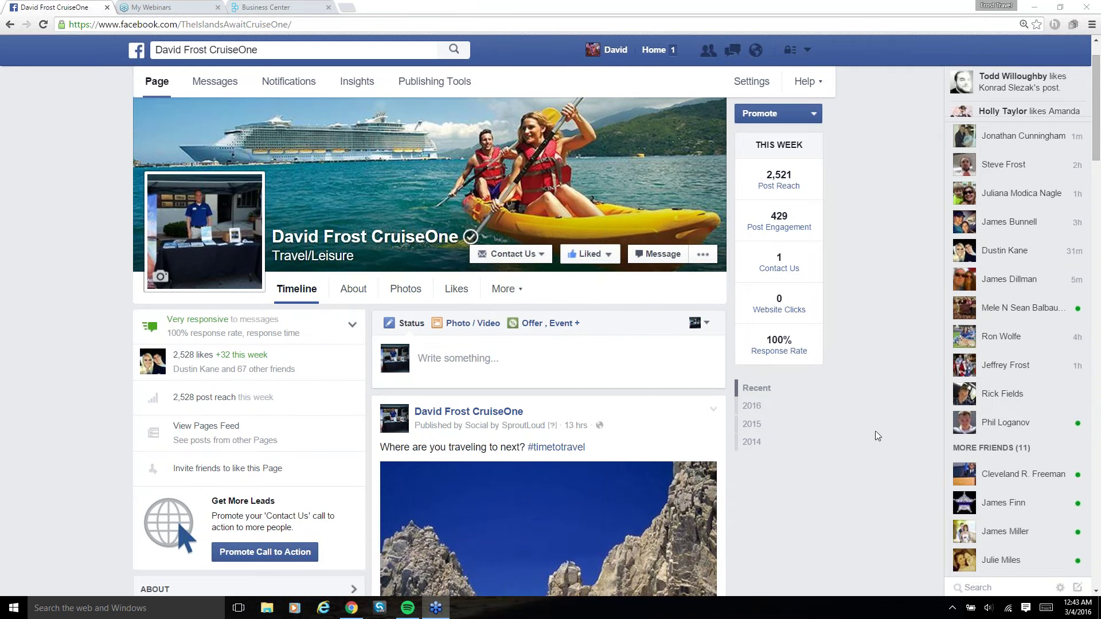